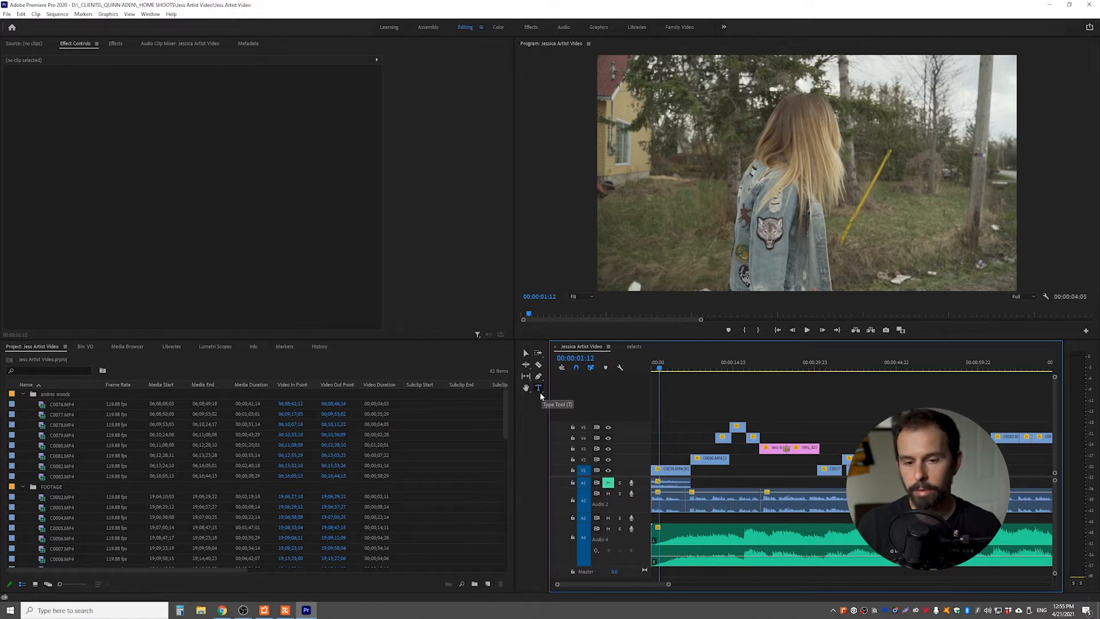
Add a text title with the artist's first name in the lower-right area of the video frame
click(538, 388)
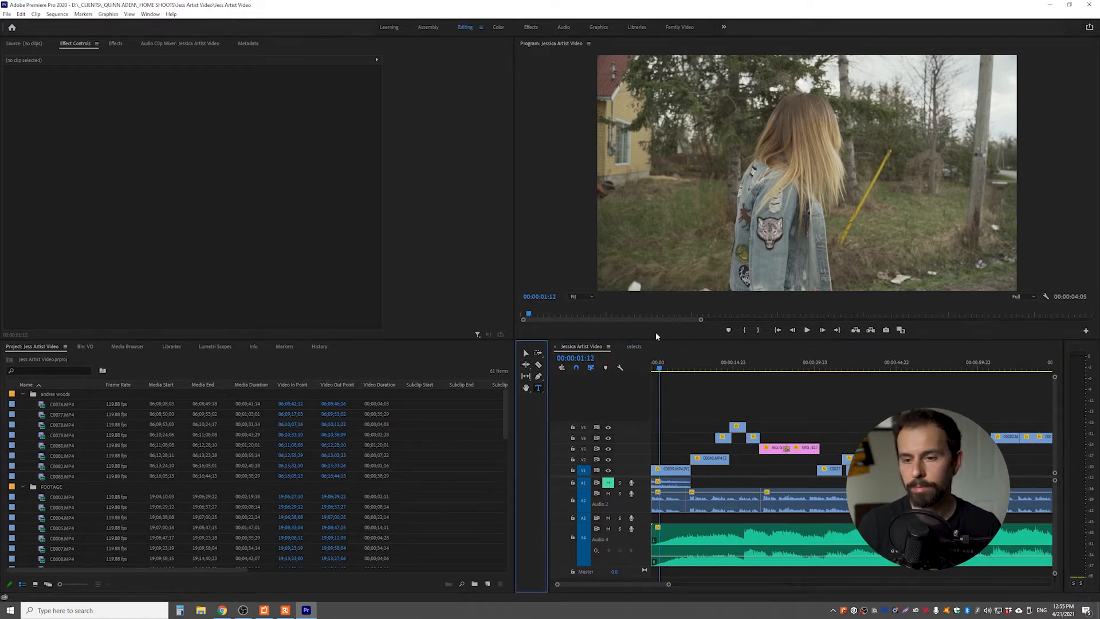
click(876, 253)
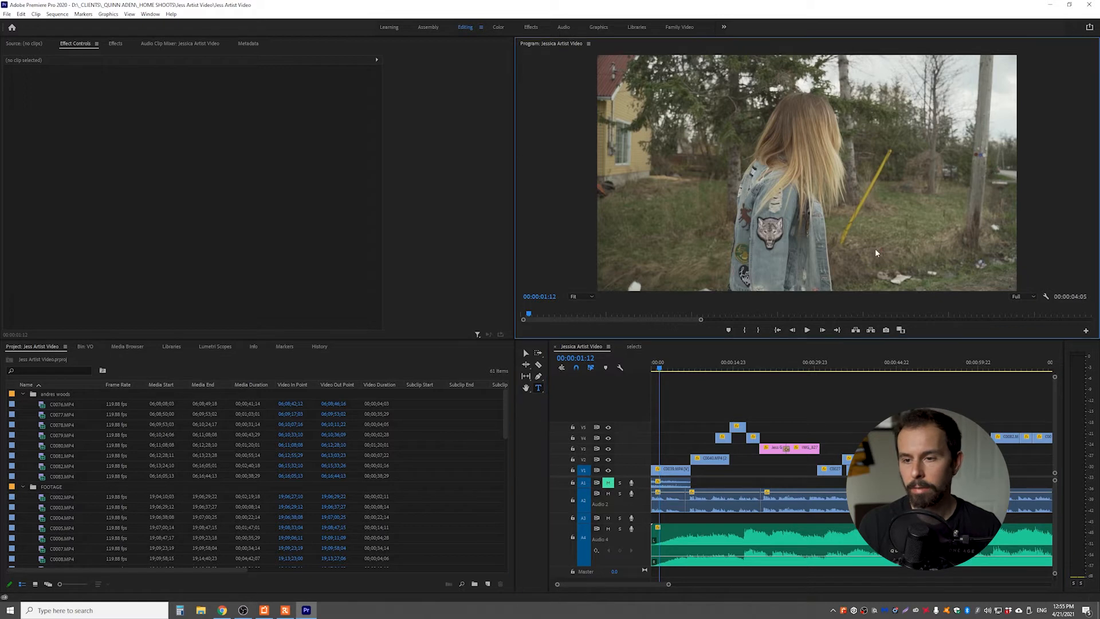
click(673, 200)
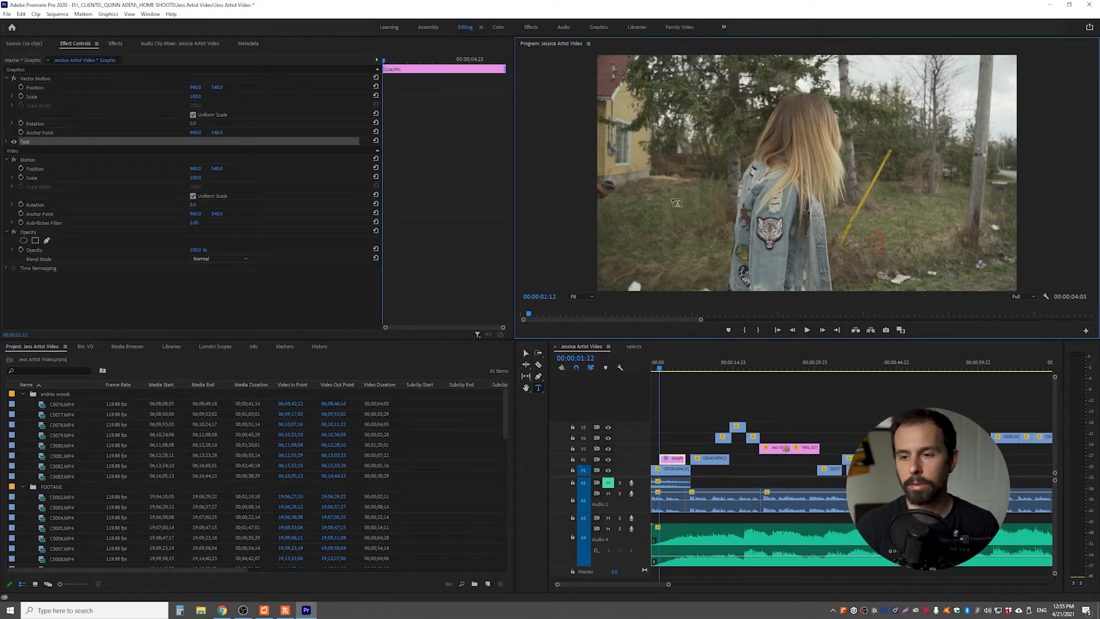
text(Jessica)
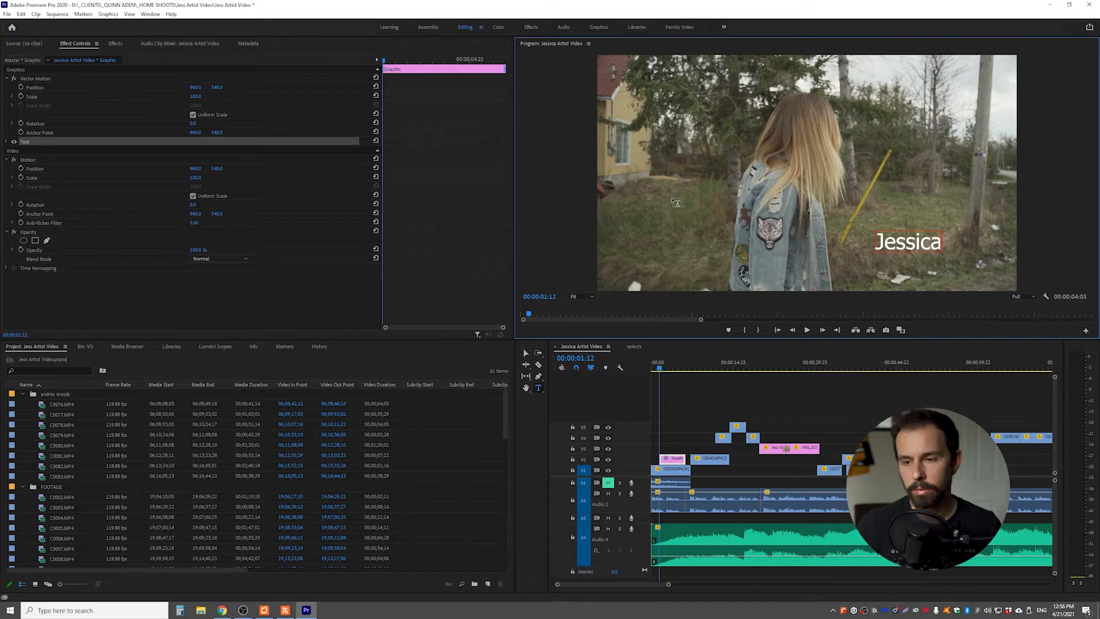
Select the title graphic on the timeline and expand its text properties in the effect settings
click(665, 394)
click(666, 368)
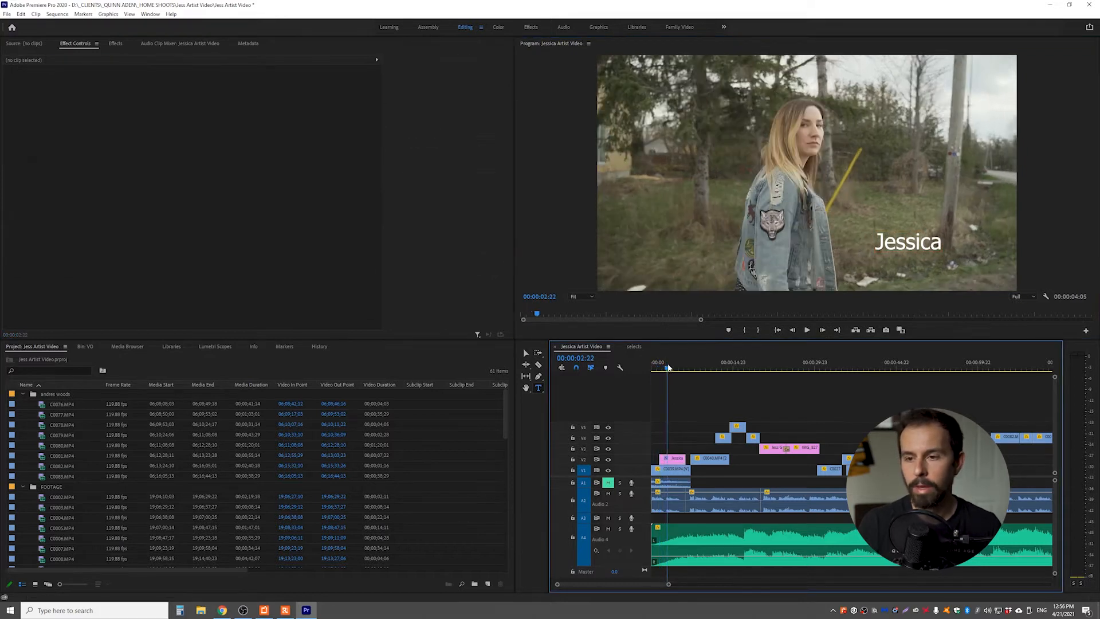
click(672, 458)
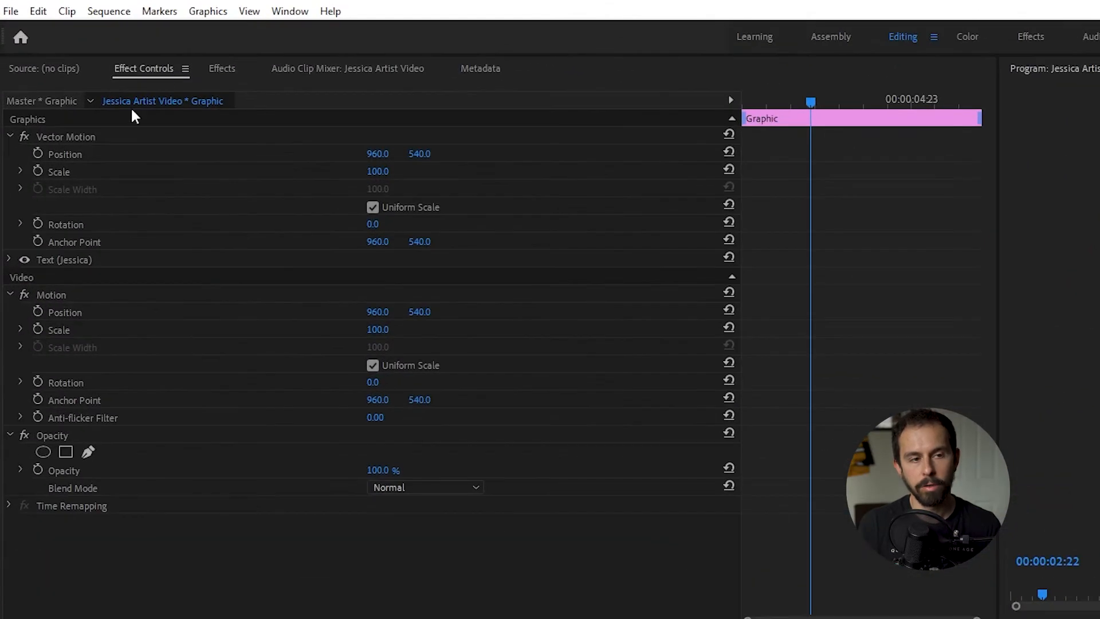
click(48, 262)
click(11, 257)
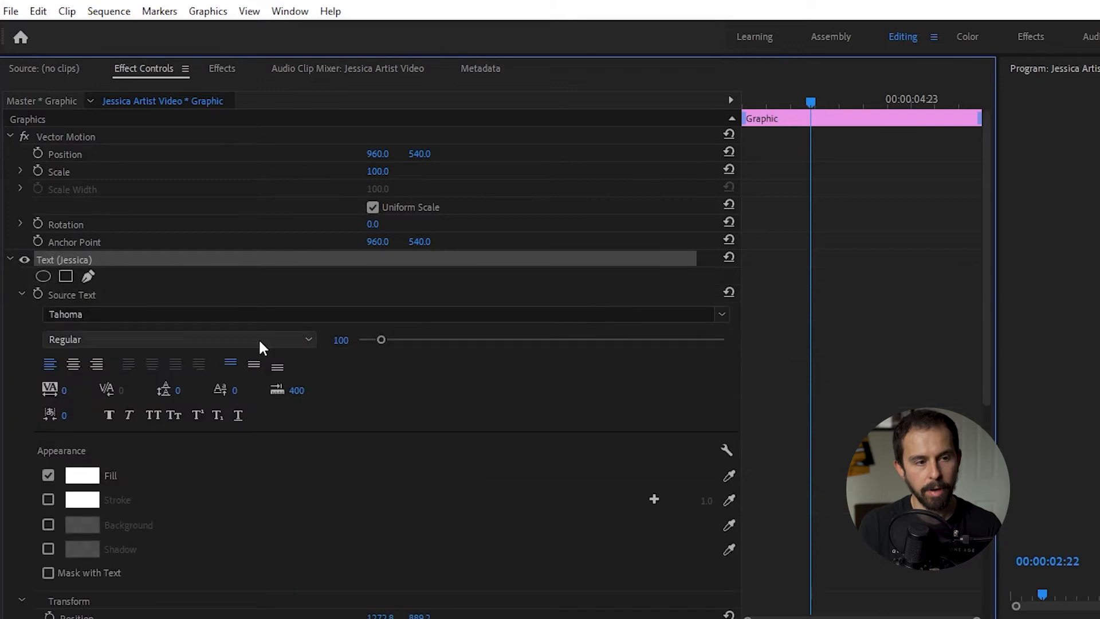
click(10, 257)
click(10, 259)
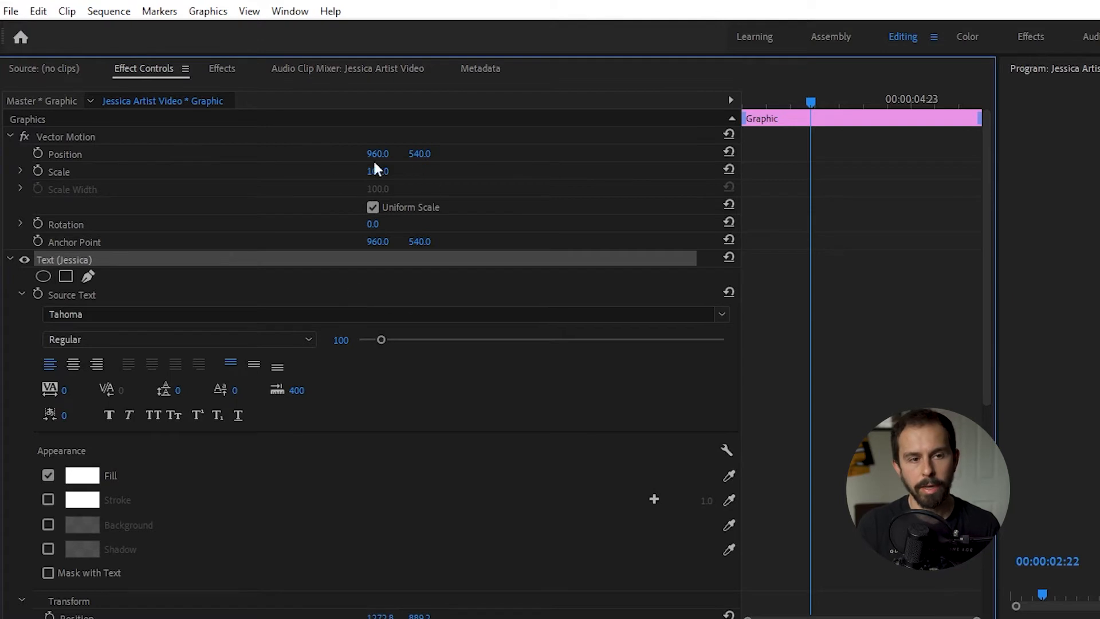
click(289, 11)
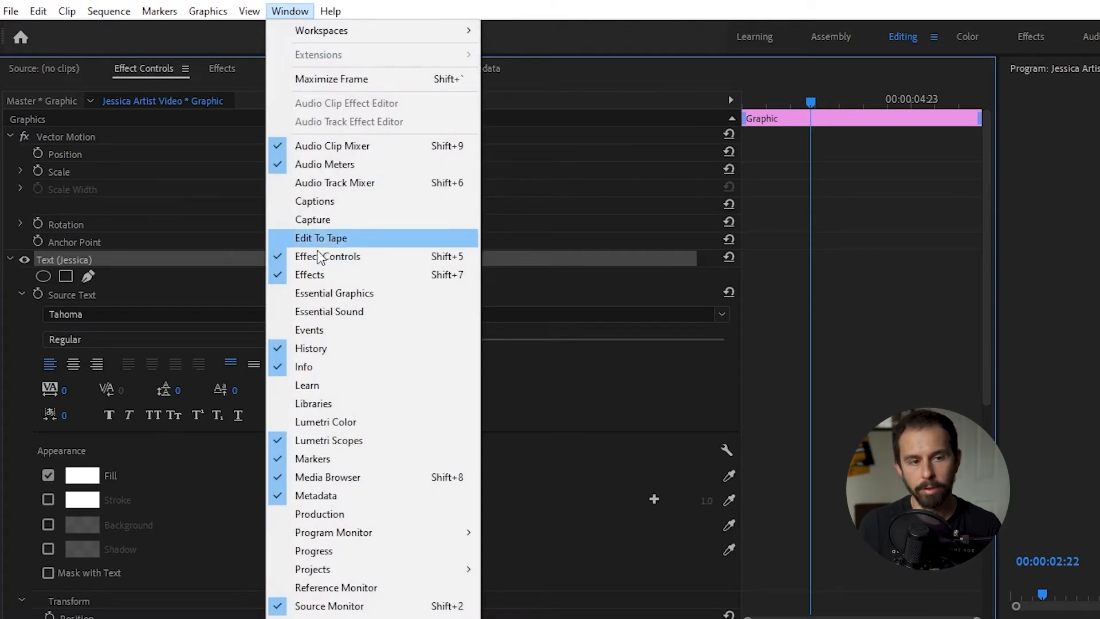
click(20, 324)
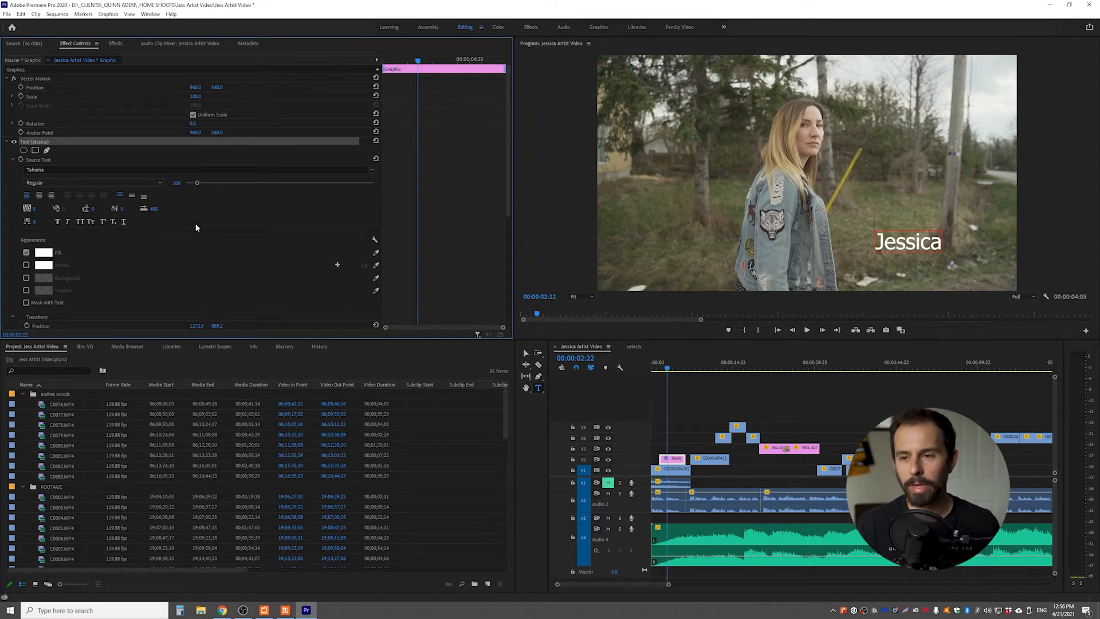
Set the title's font to Memorial Lane and its size to 151
click(56, 169)
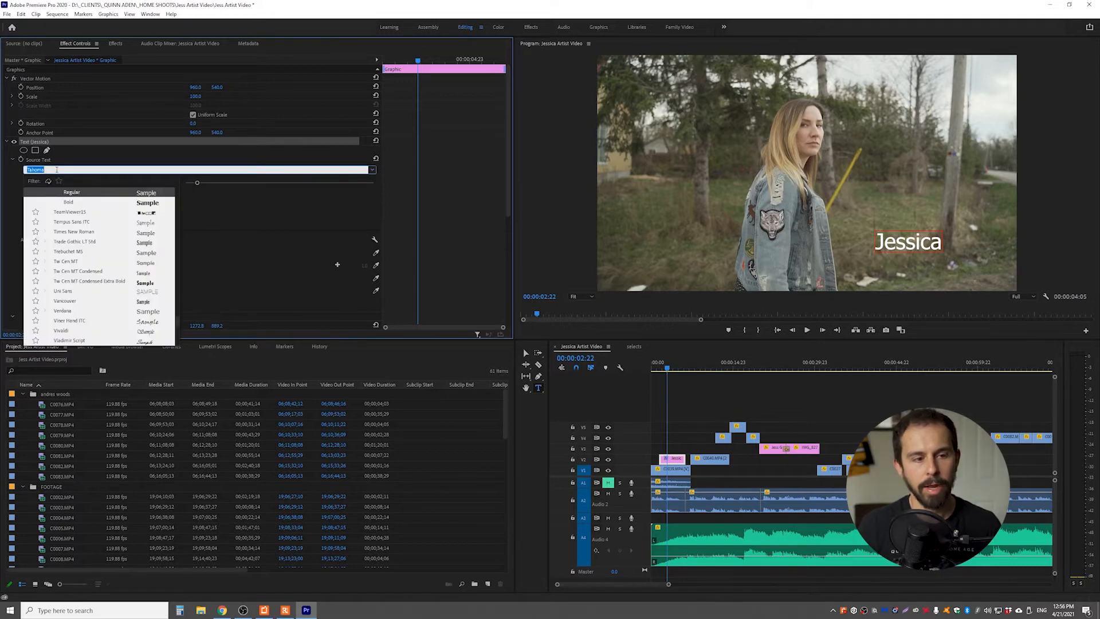
scroll(81, 243, up, 8)
scroll(93, 251, up, 5)
scroll(113, 245, up, 6)
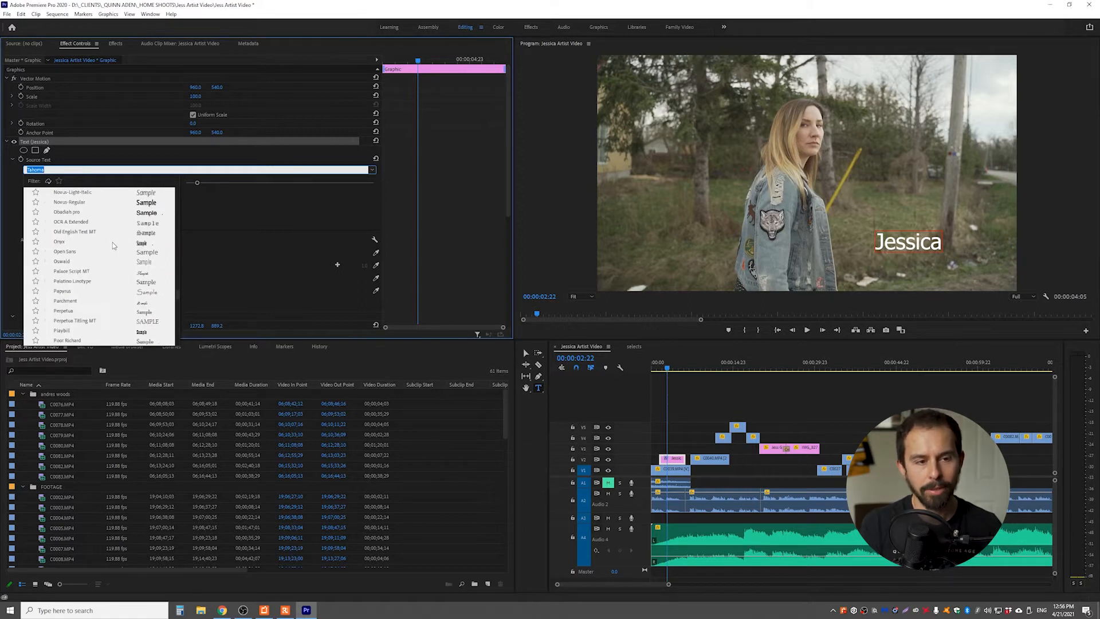
scroll(115, 248, up, 5)
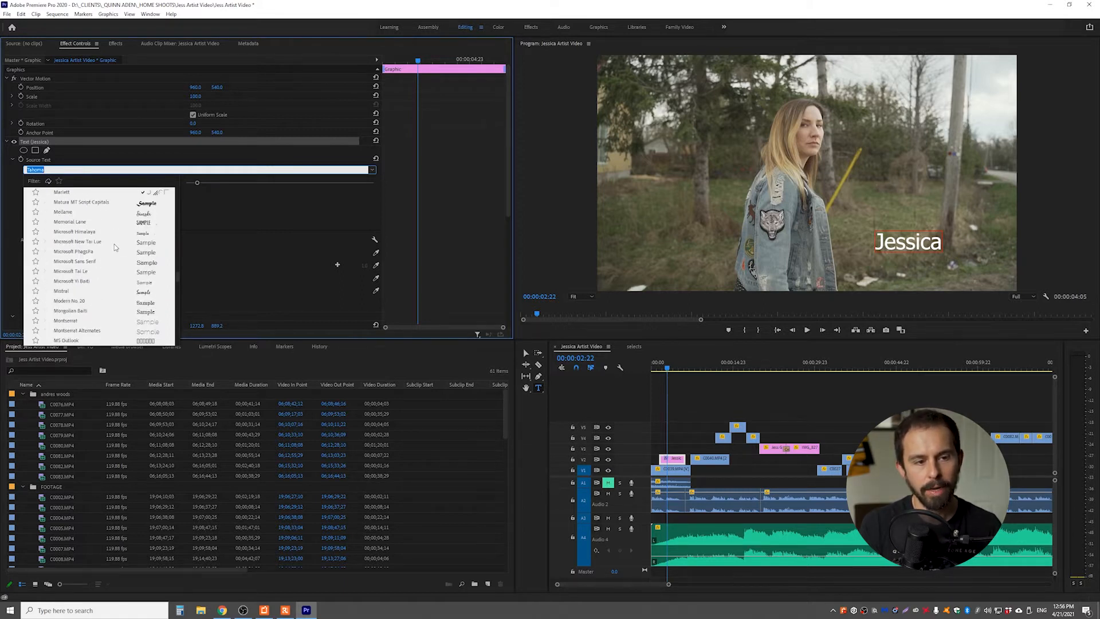
click(93, 283)
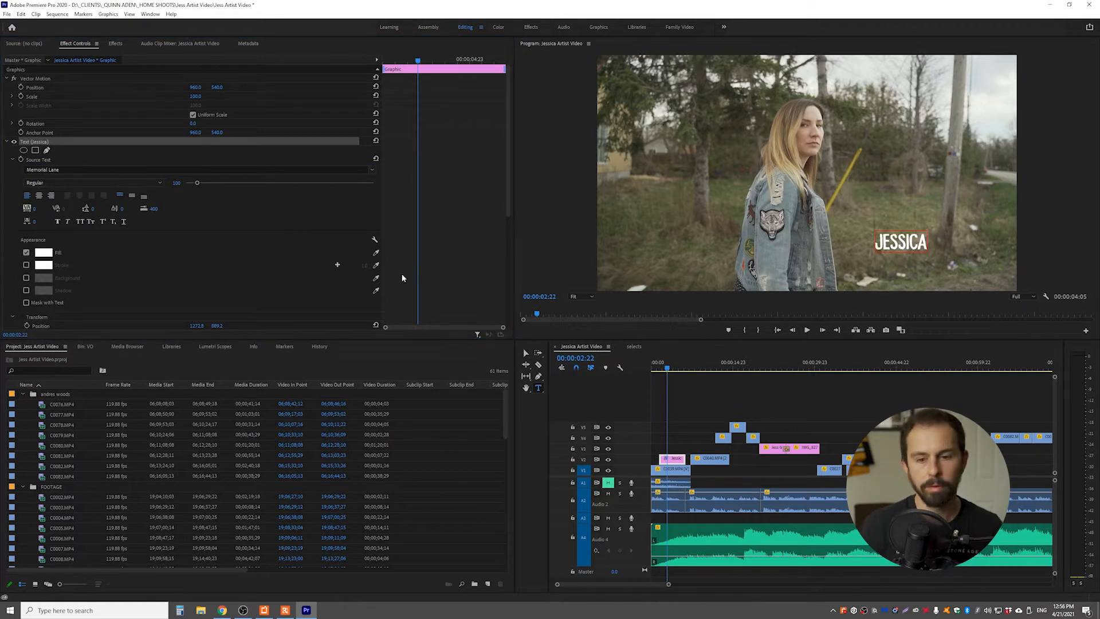
drag(197, 183, 203, 183)
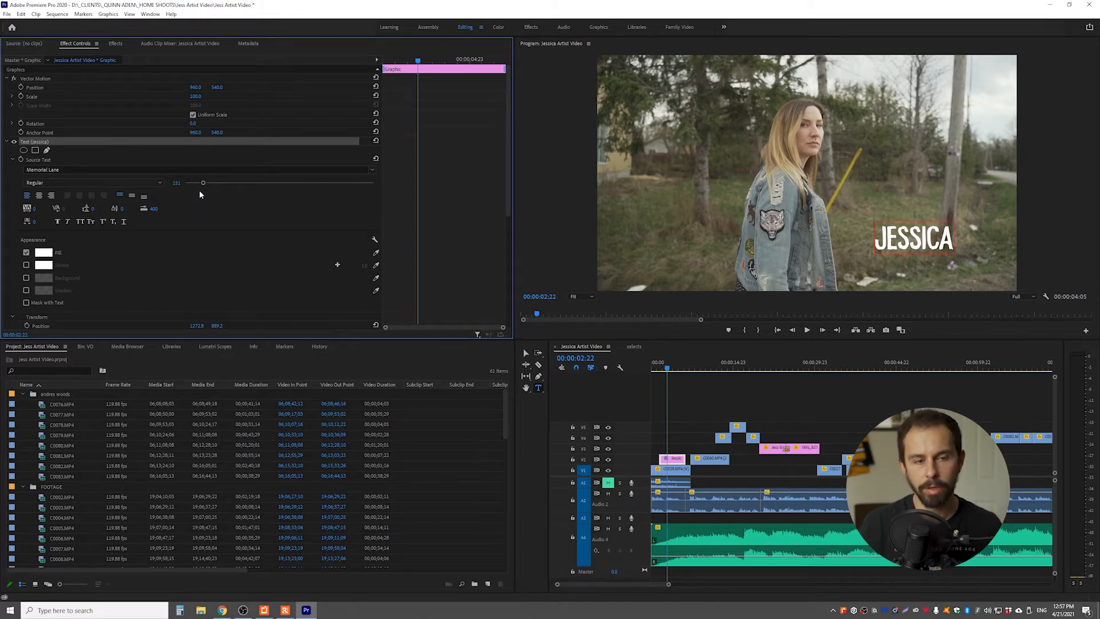
Reposition the title in the lower-right part of the frame at about 1318, 925, previewing it over the footage
drag(900, 244, 916, 248)
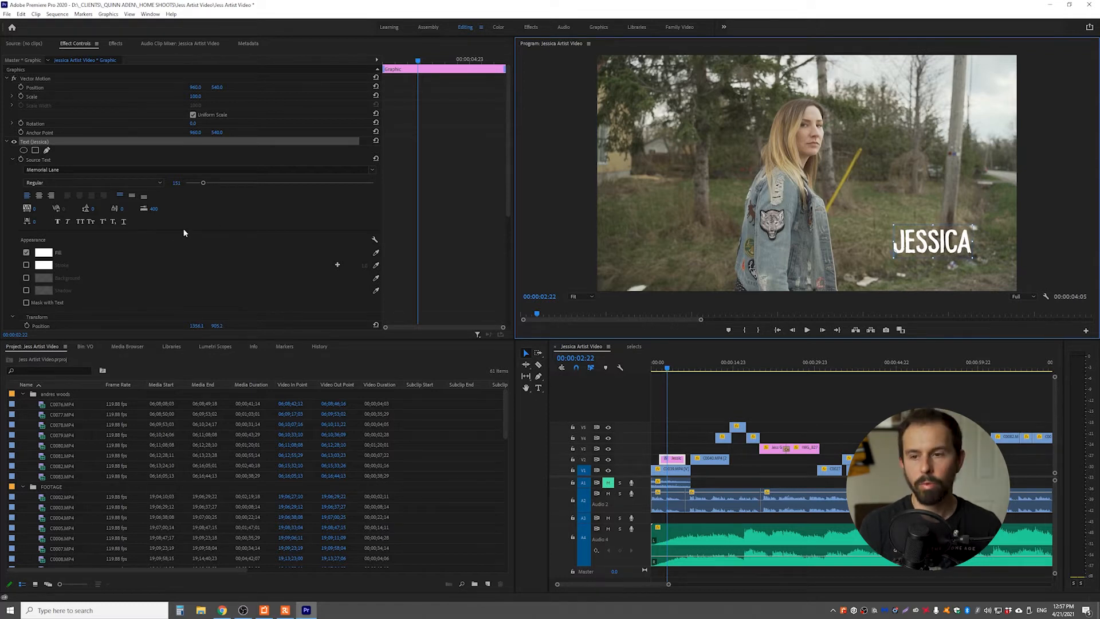
drag(922, 247, 923, 252)
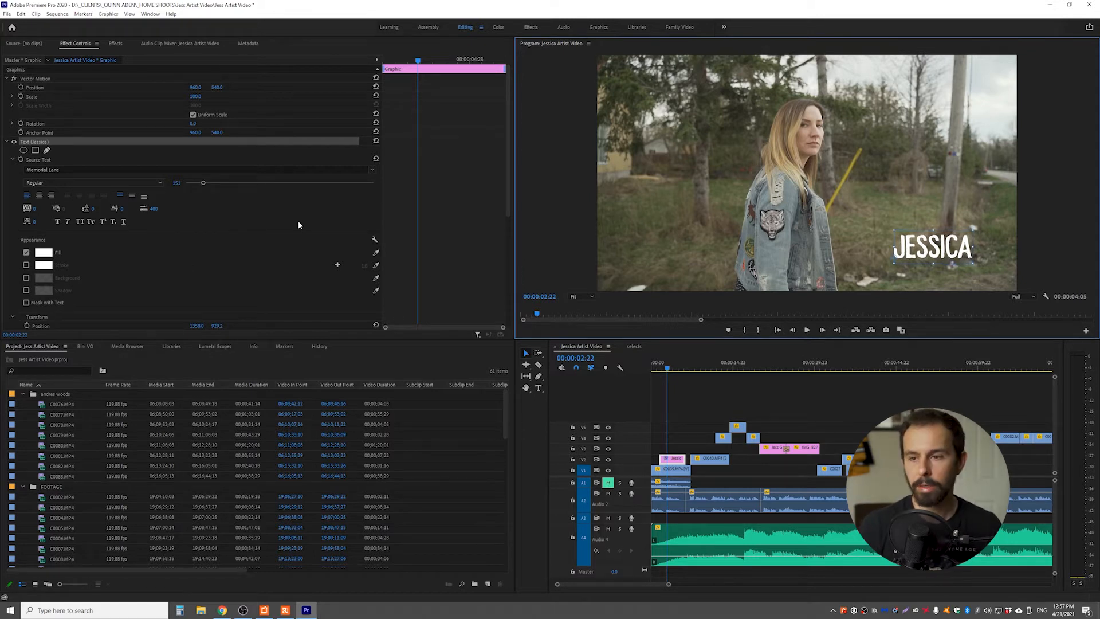
drag(680, 363, 660, 368)
key(space)
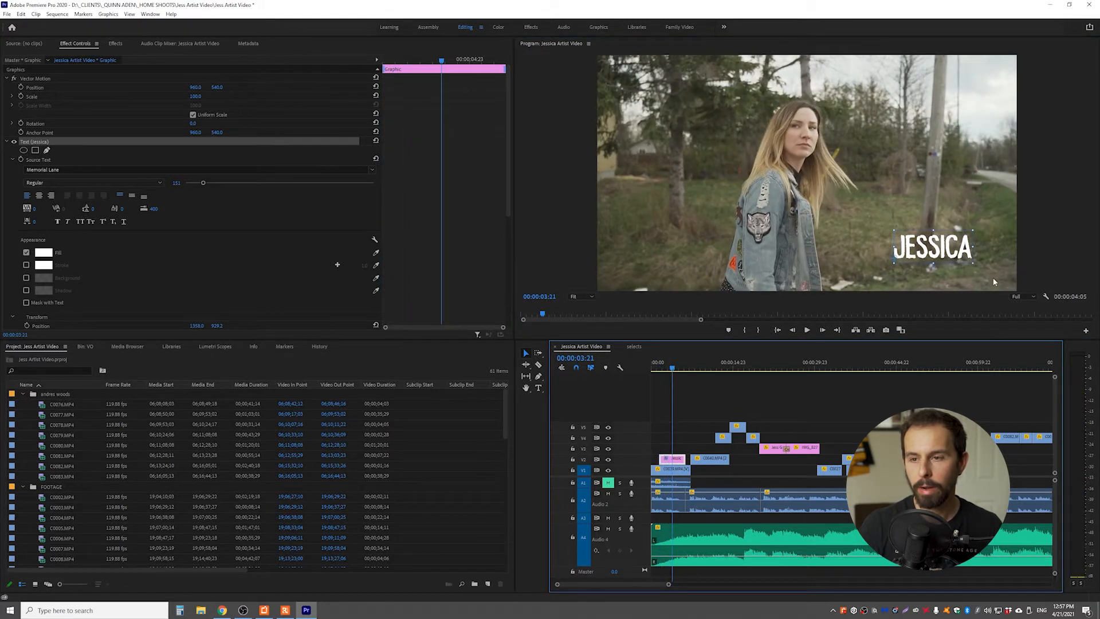
drag(938, 252, 933, 248)
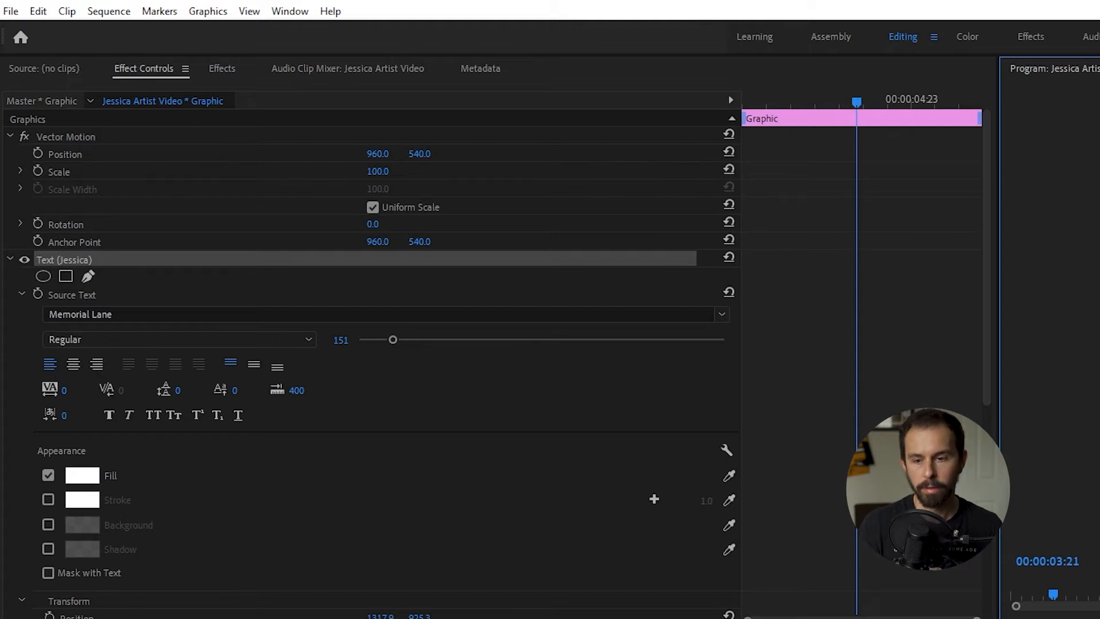
Keyframe the title's Vector Motion position at 00:00:03:21 and at the clip's start, shifting the starting position to the right, and preview the slide
click(37, 153)
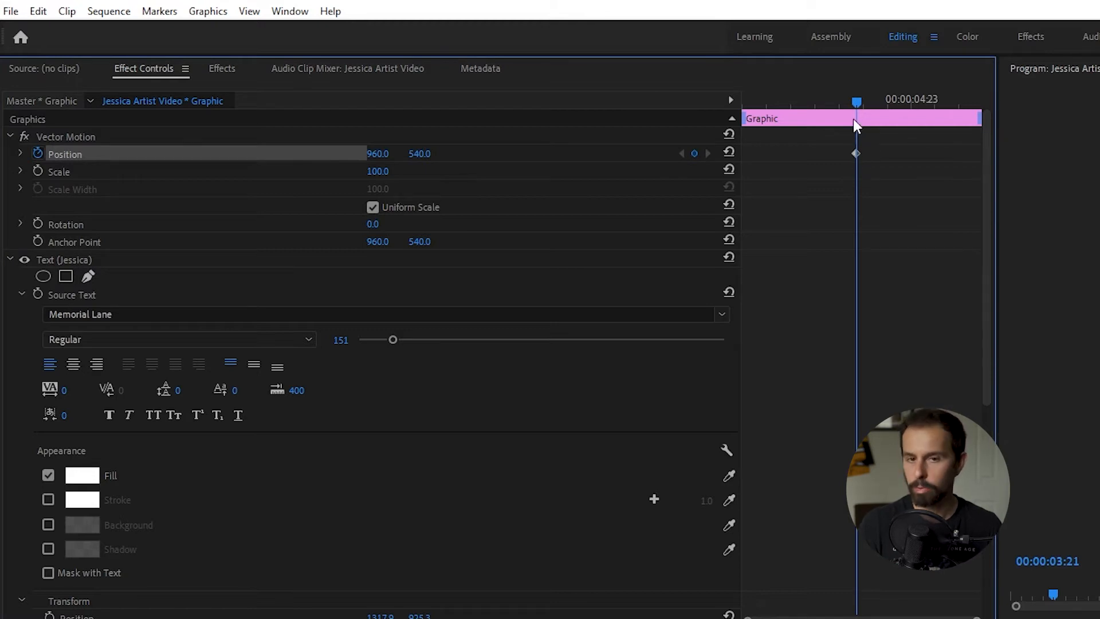
drag(851, 106, 724, 102)
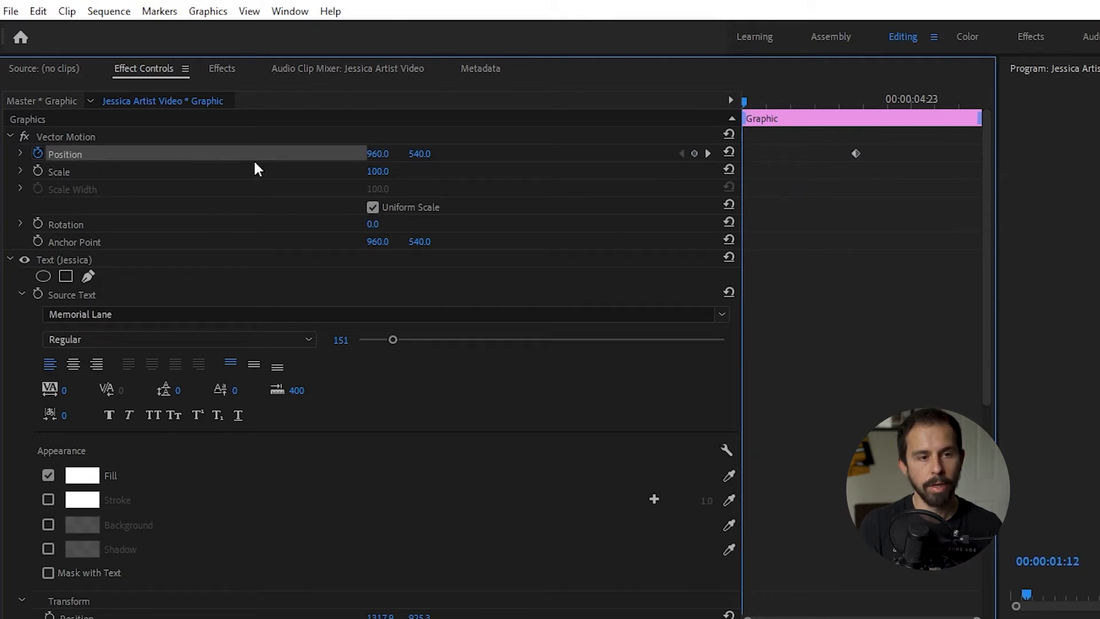
click(694, 153)
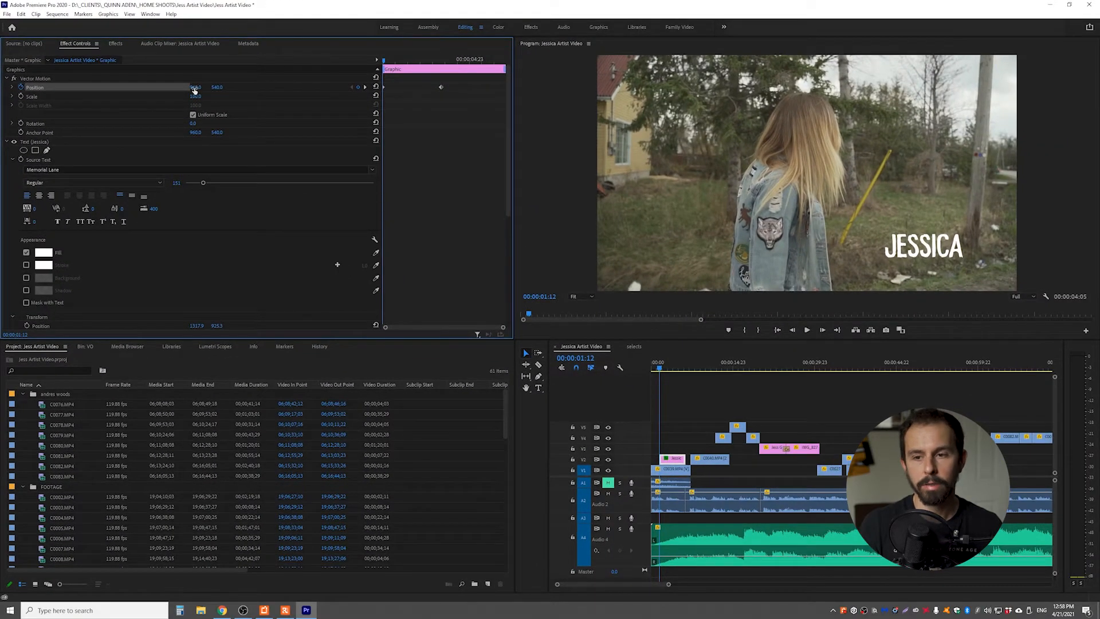
drag(195, 90, 272, 89)
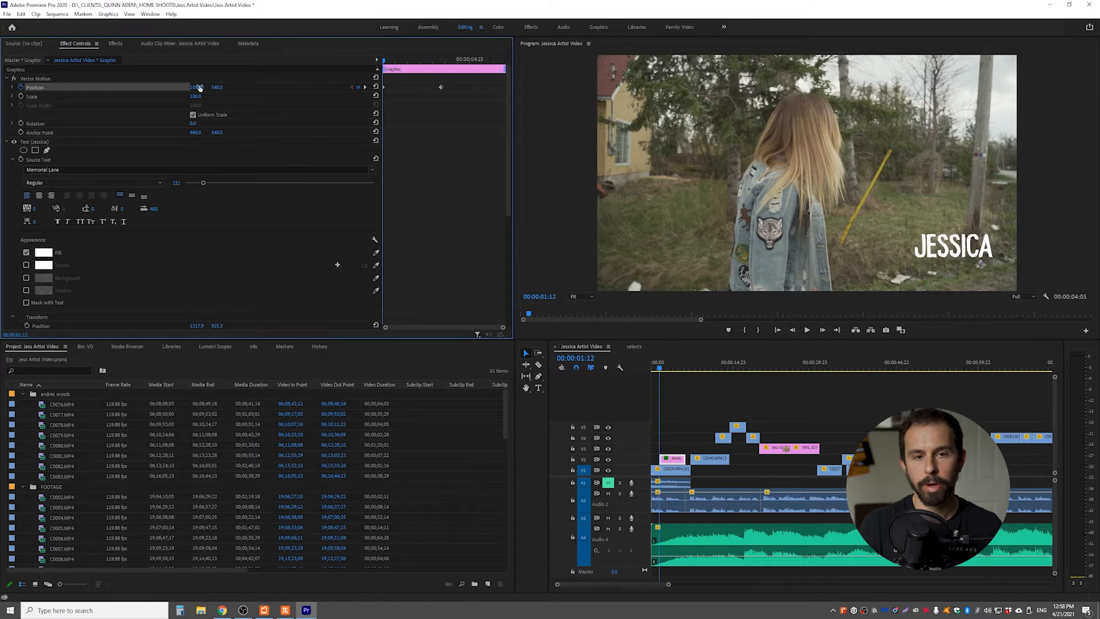
key(space)
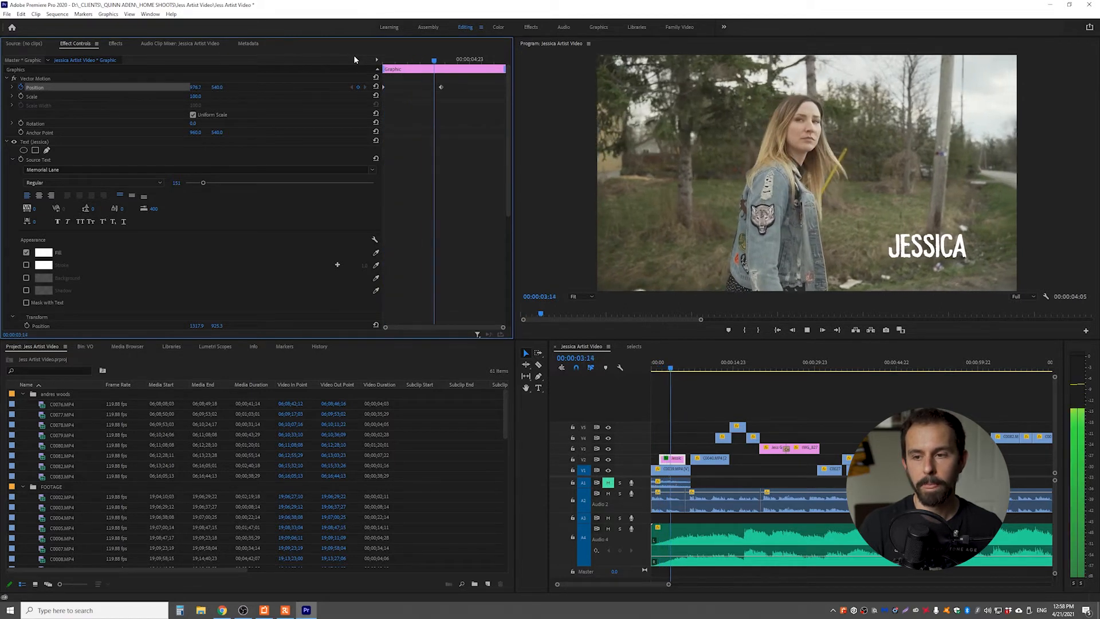
key(space)
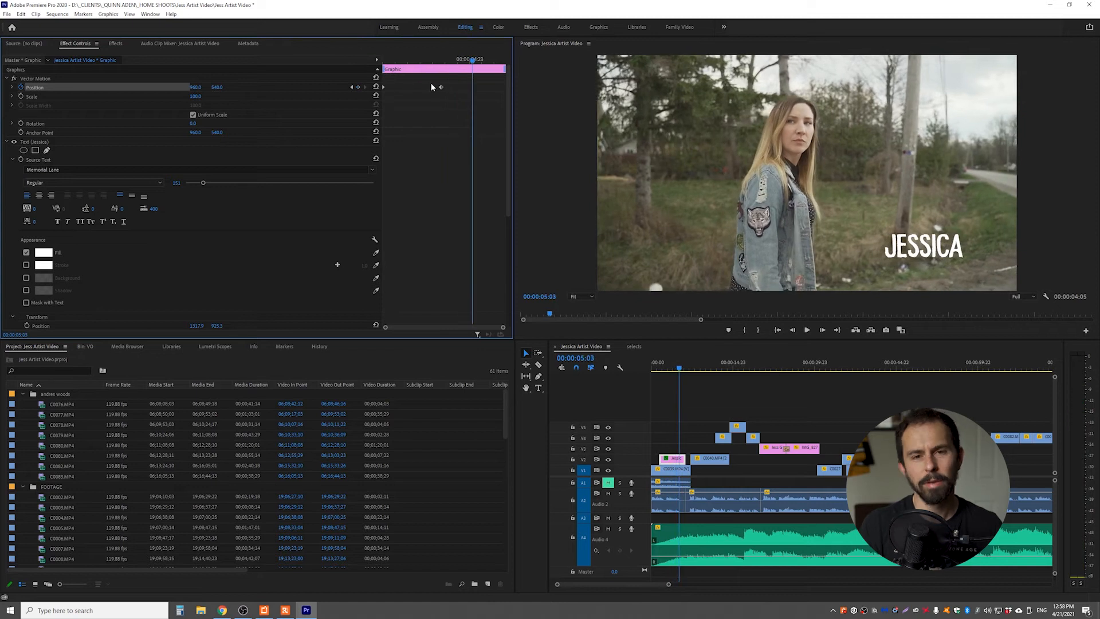
Move the ending position keyframe earlier to speed up the title's slide, and play it back
drag(440, 88, 303, 47)
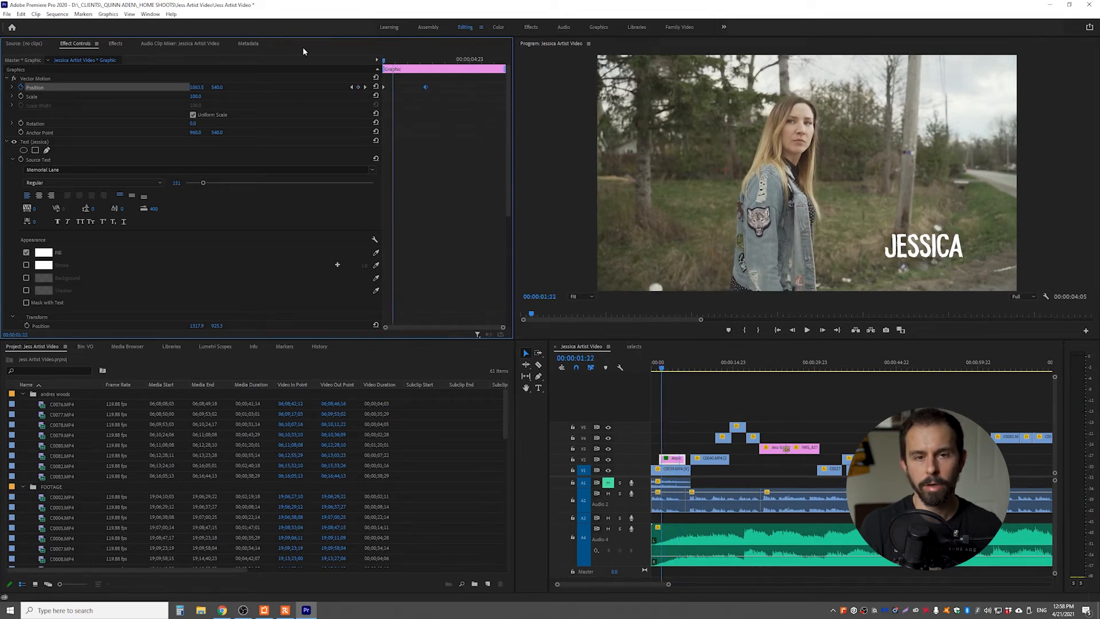
key(space)
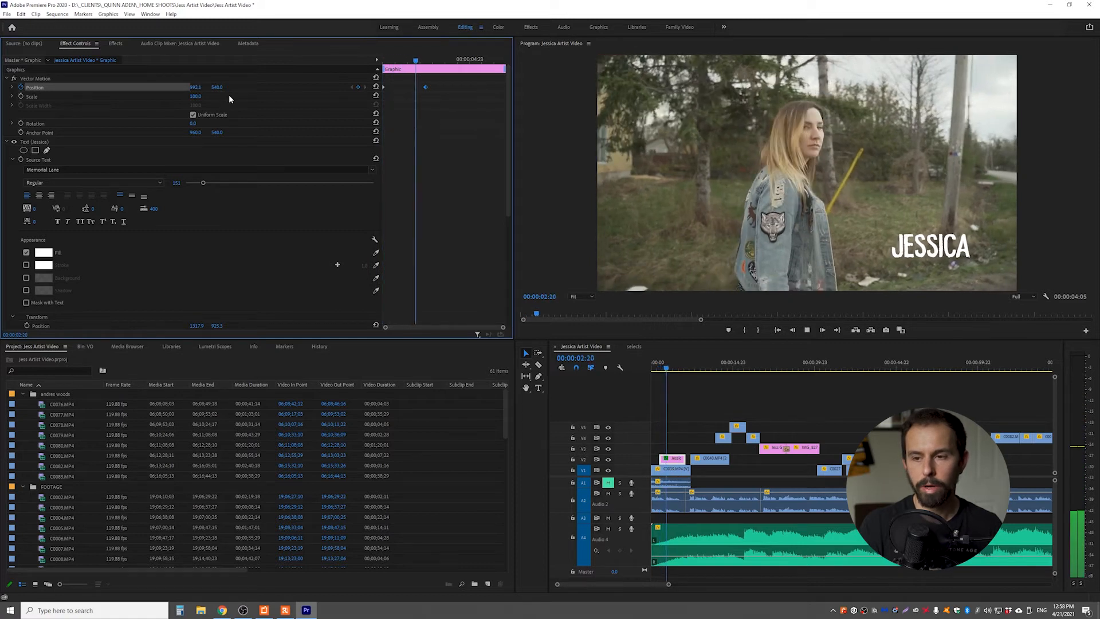
key(space)
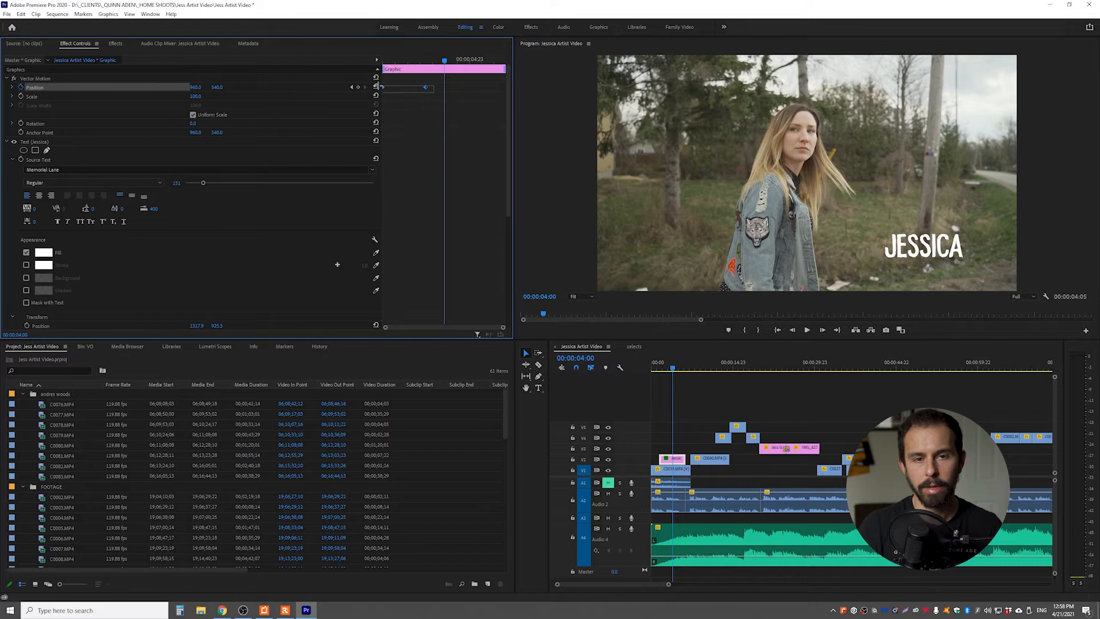
Apply Ease Out temporal interpolation to both selected position keyframes and preview the motion
right_click(425, 89)
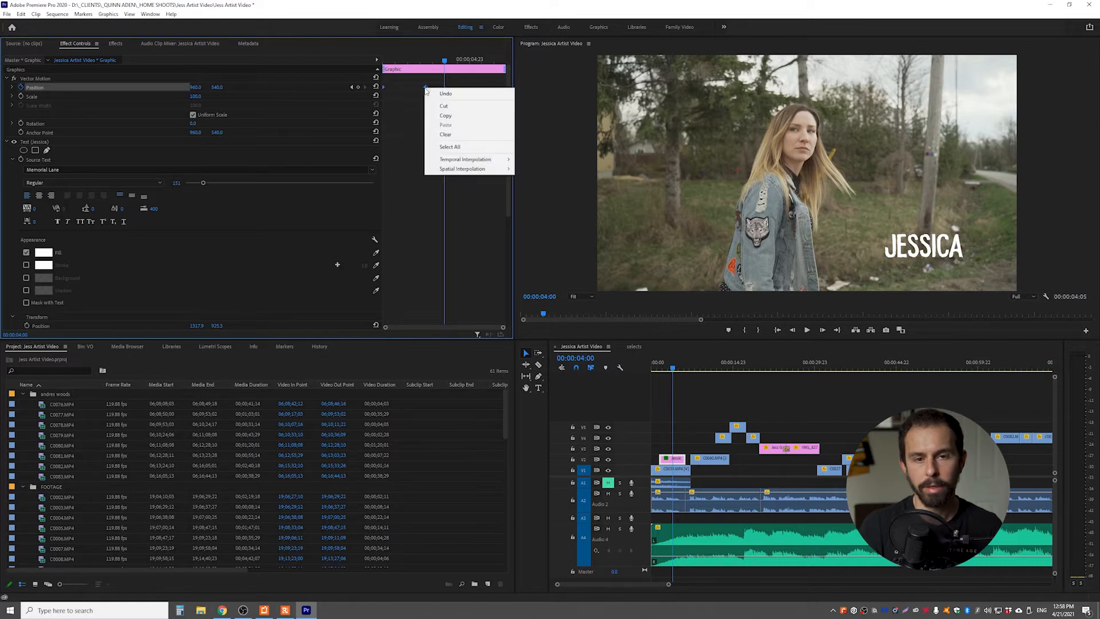
mouse_move(461, 170)
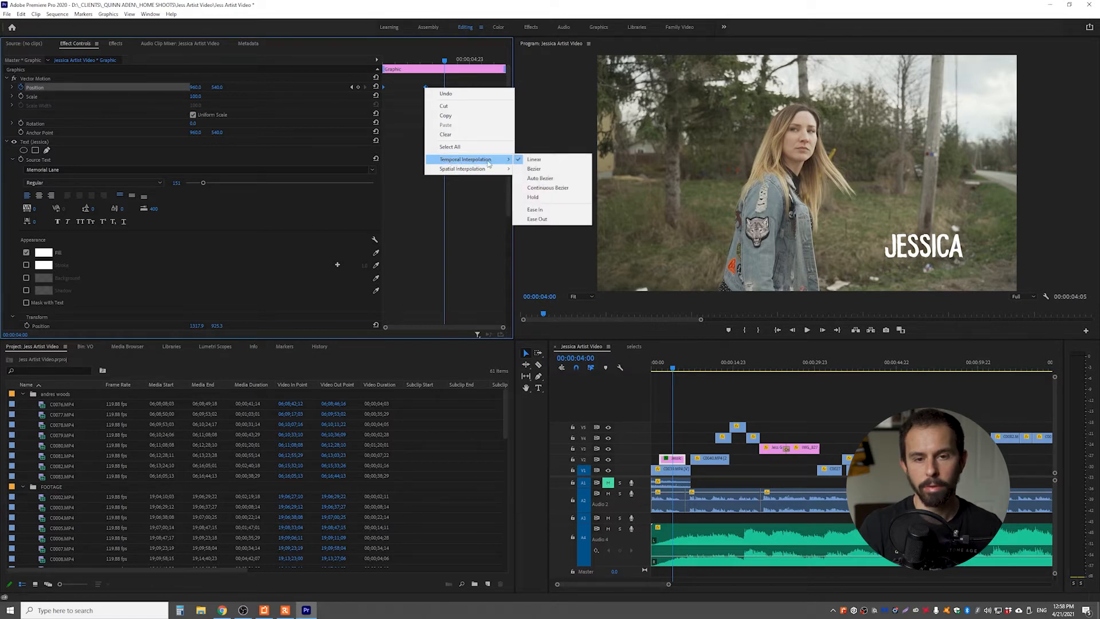
click(538, 220)
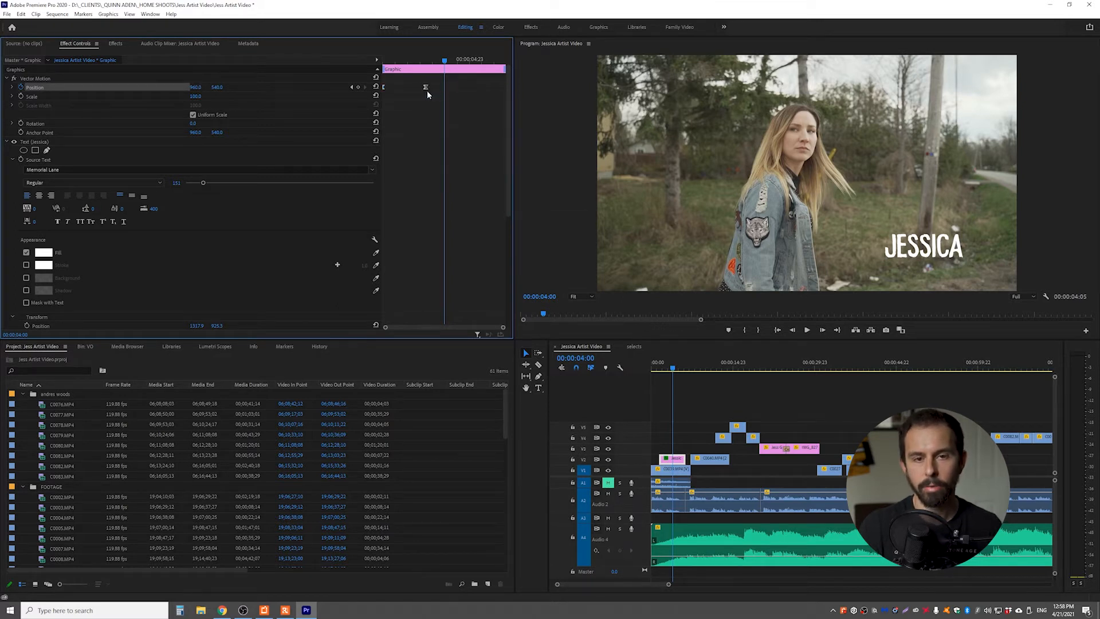
click(400, 59)
key(space)
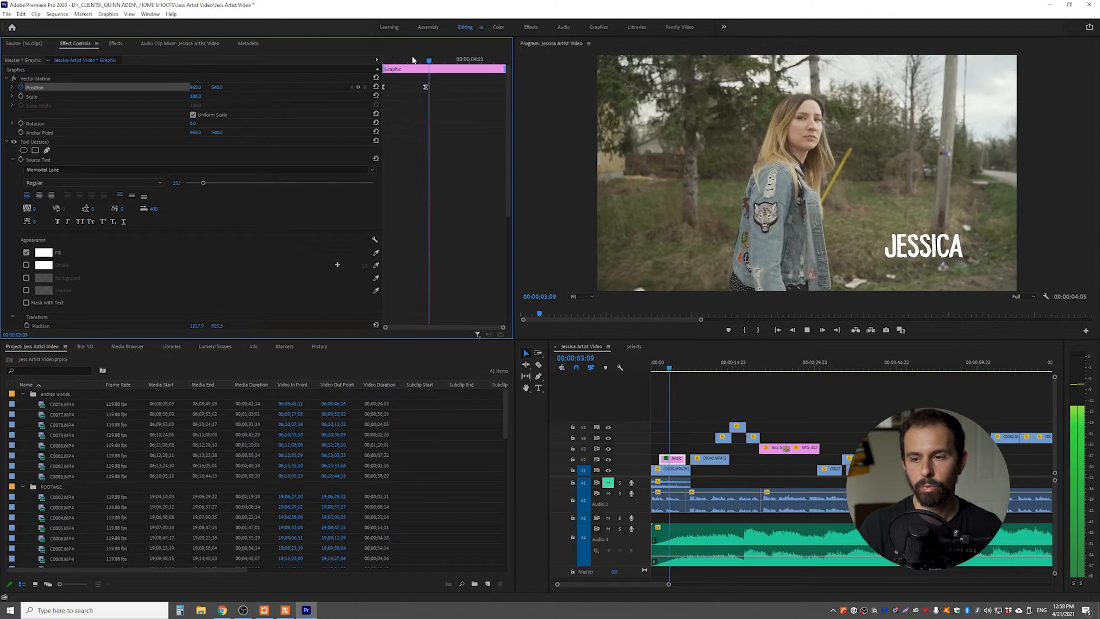
key(space)
Apply Ease In temporal interpolation to the ending position keyframe and preview the title's motion
click(426, 87)
right_click(425, 87)
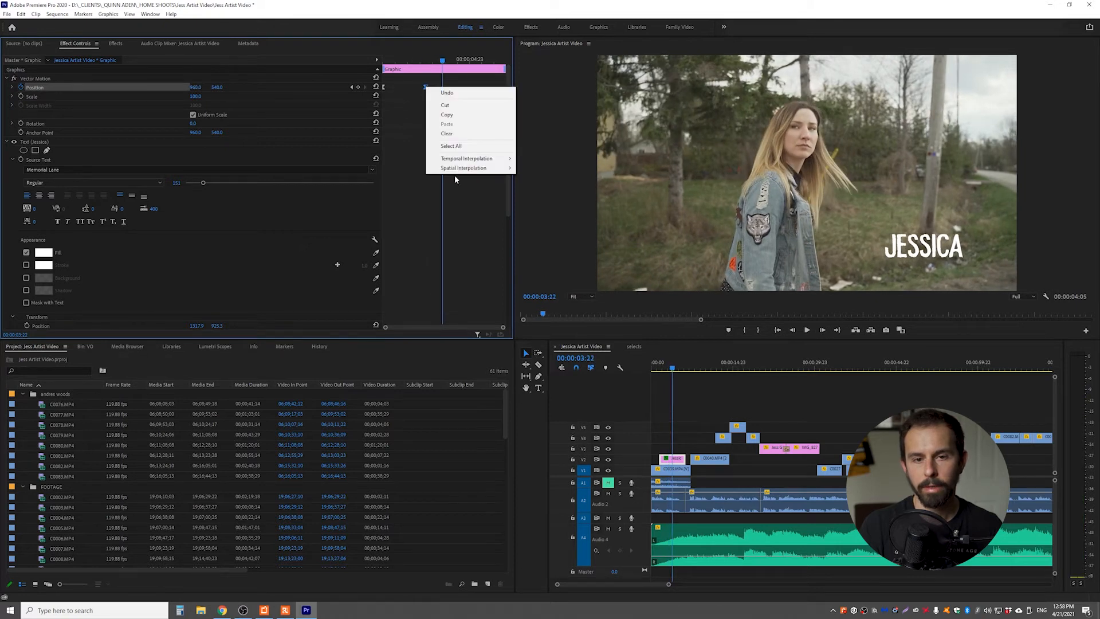
mouse_move(467, 158)
click(542, 209)
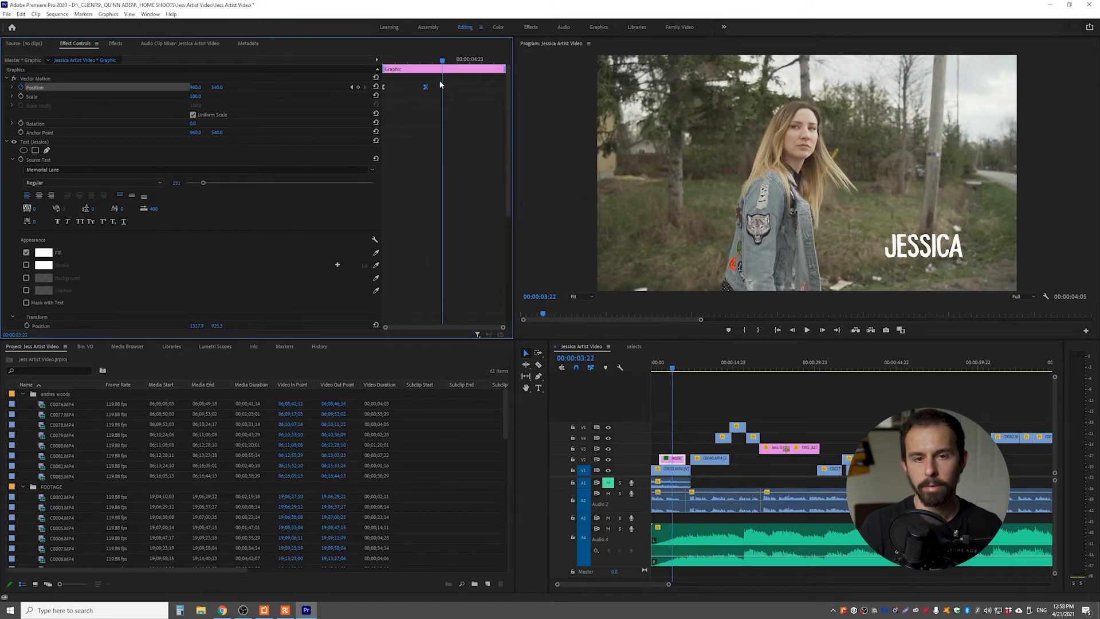
click(413, 62)
key(space)
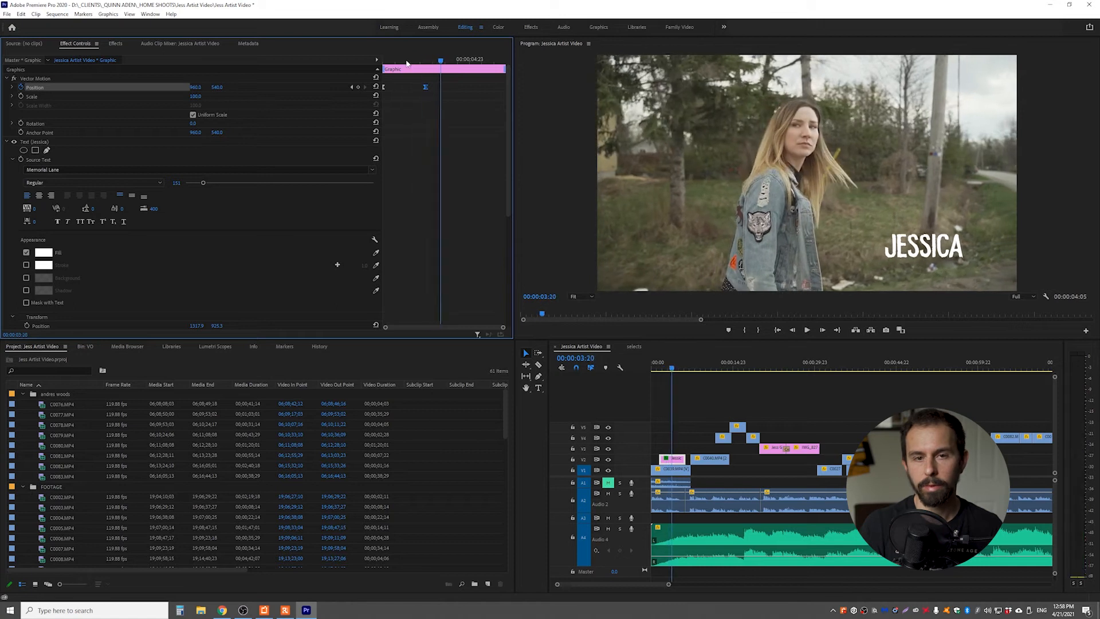
Replay the title's eased position animation from the beginning of its clip and scrub through it
click(395, 62)
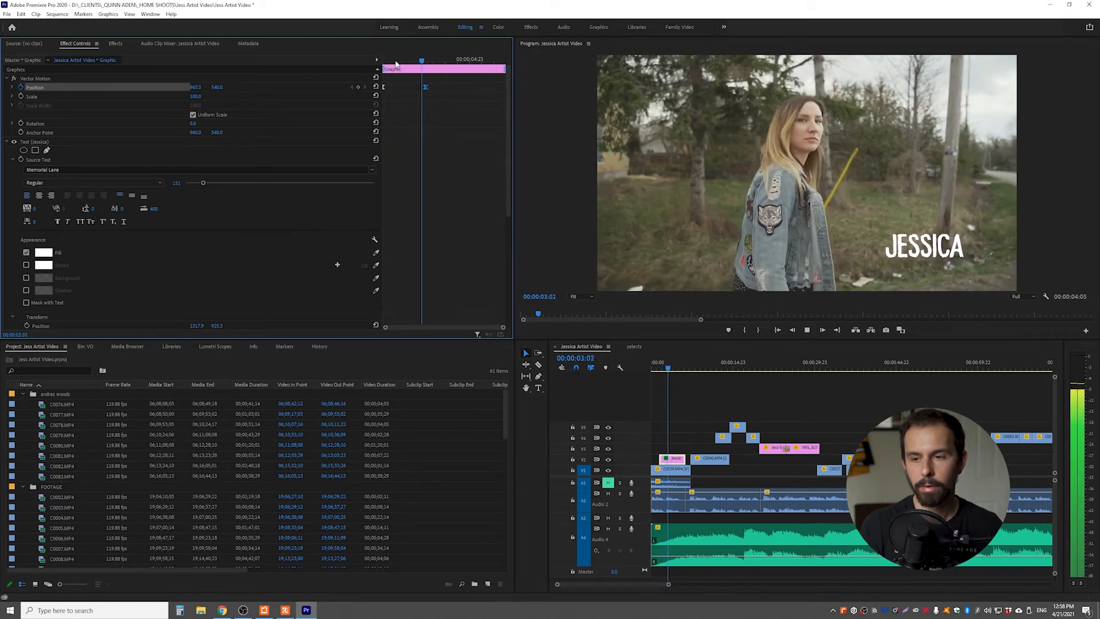
key(space)
click(403, 61)
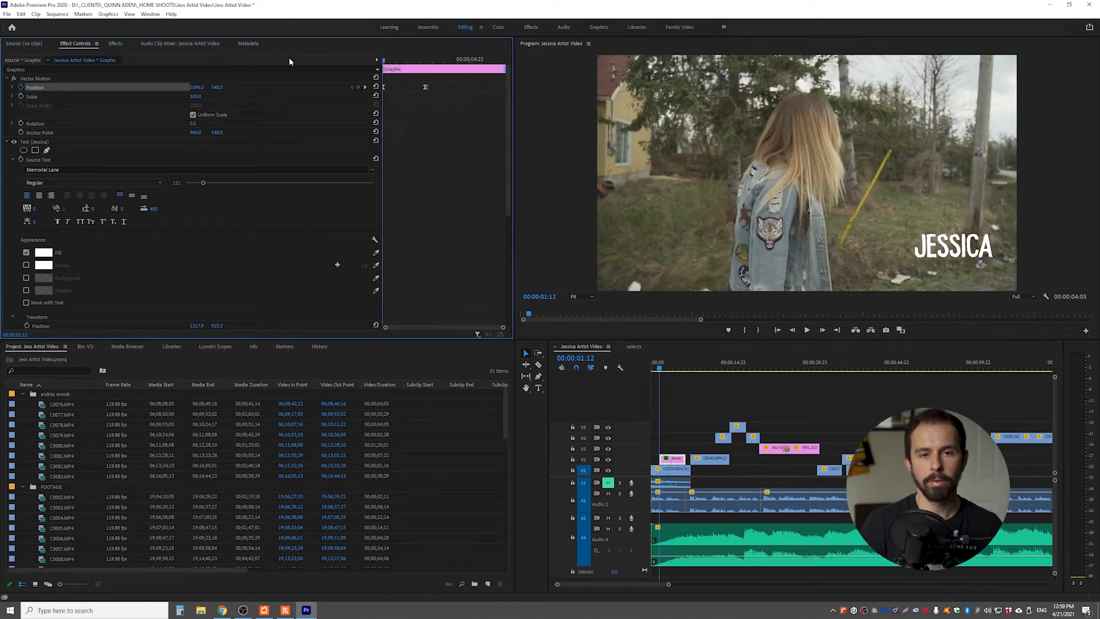
click(420, 62)
key(space)
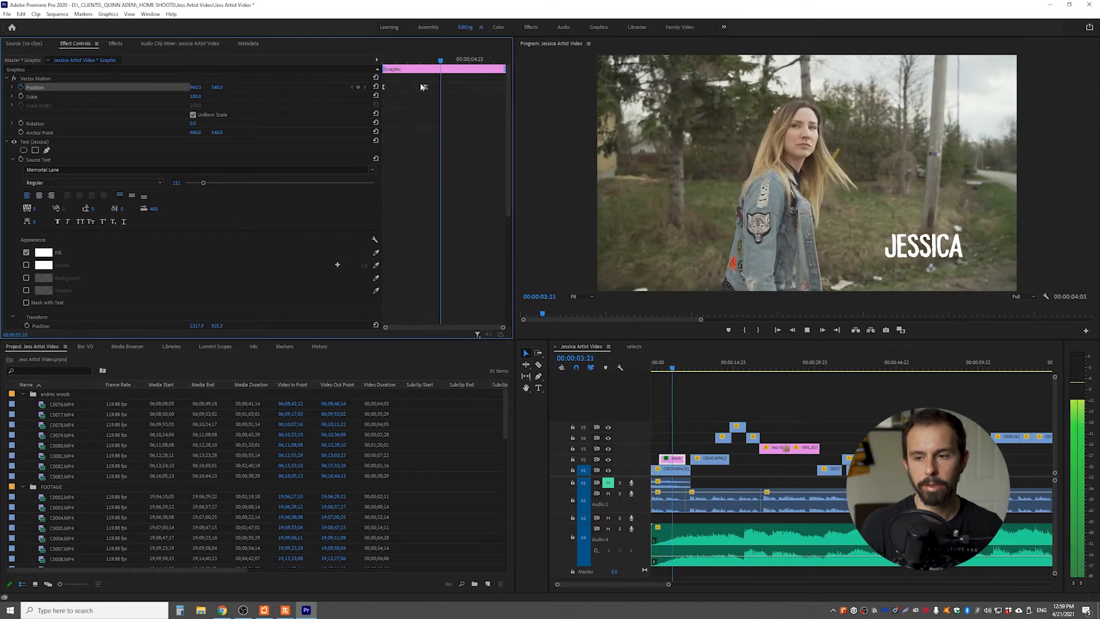
key(space)
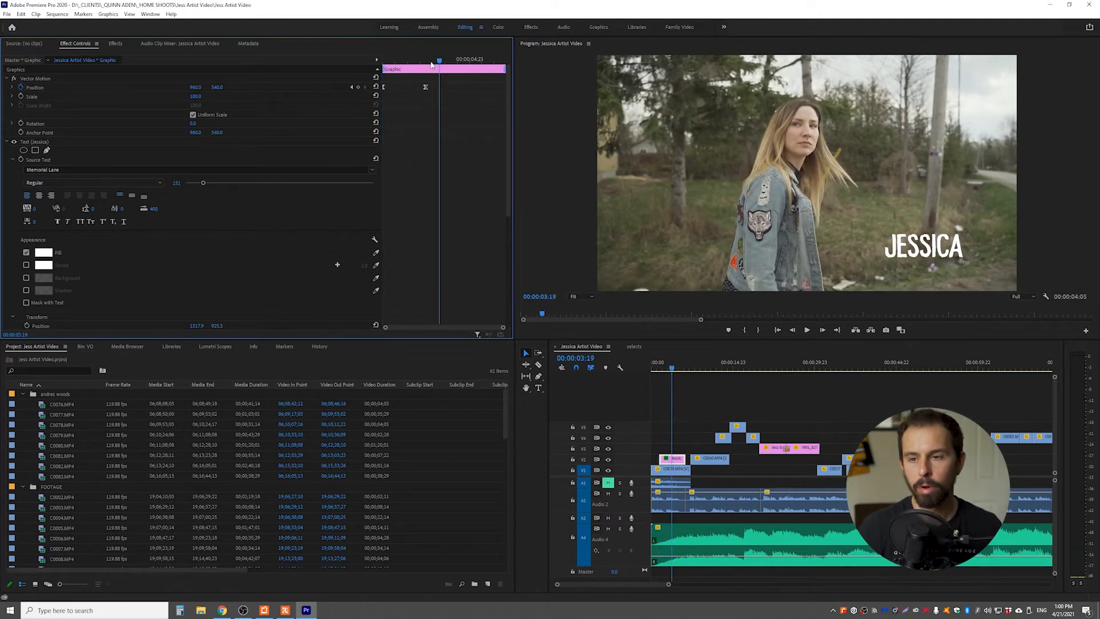
drag(432, 66, 249, 81)
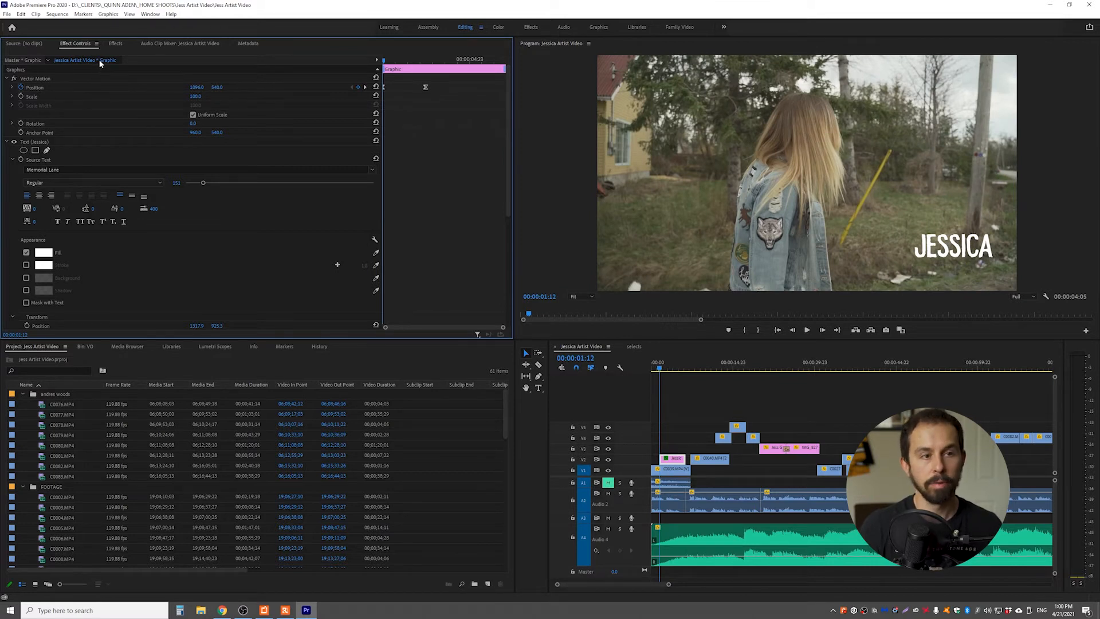
Search the effects for "blur" and apply Gaussian Blur to the JESSICA title clip
click(117, 45)
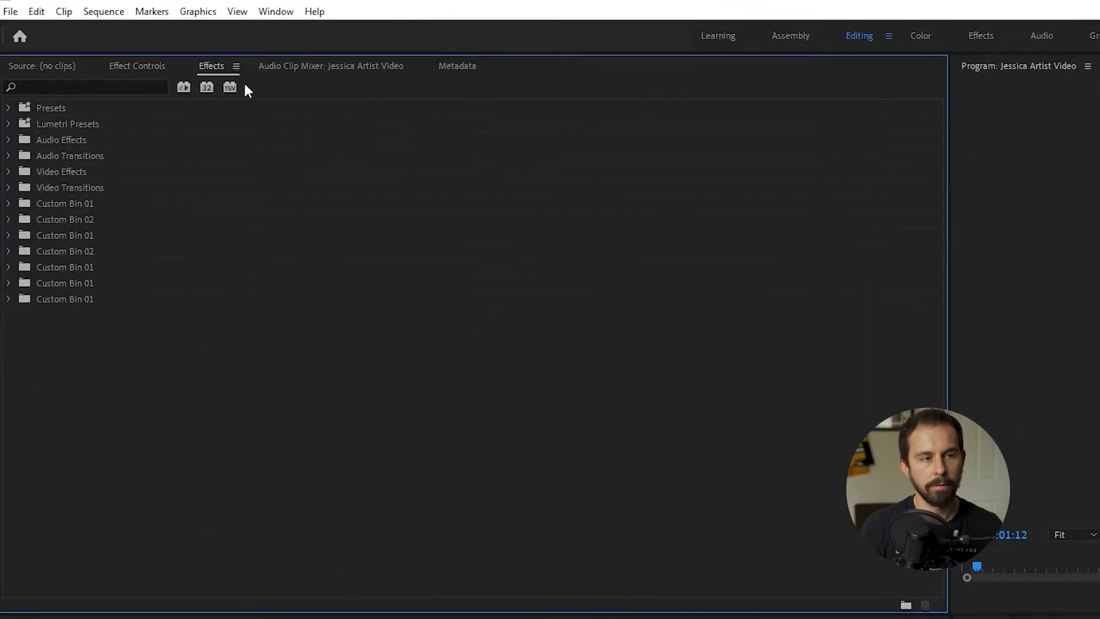
click(49, 57)
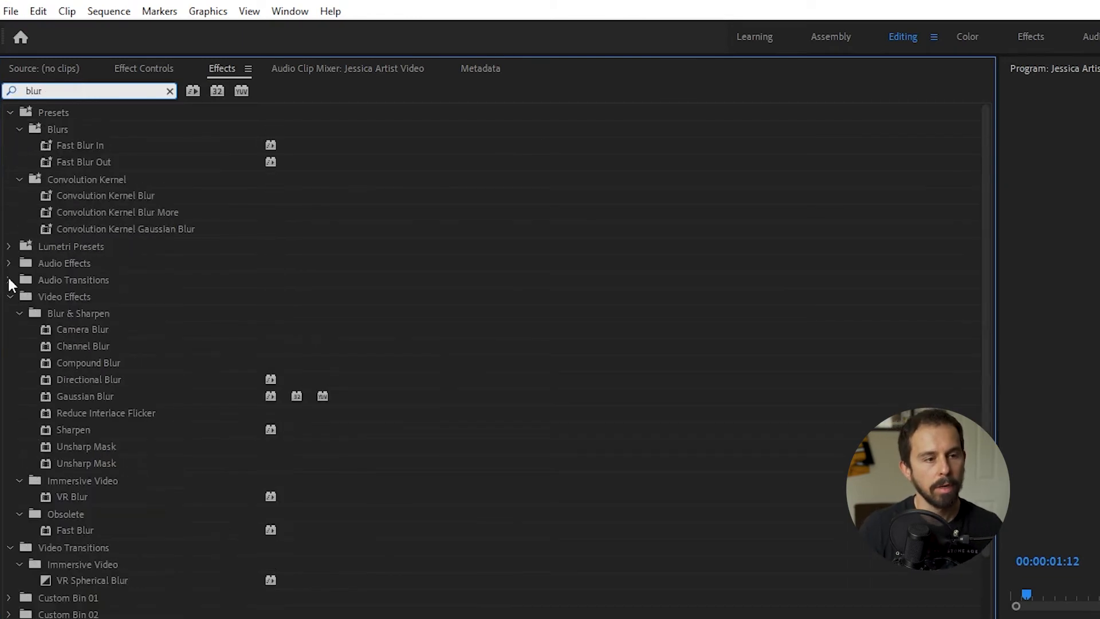
click(85, 387)
click(86, 398)
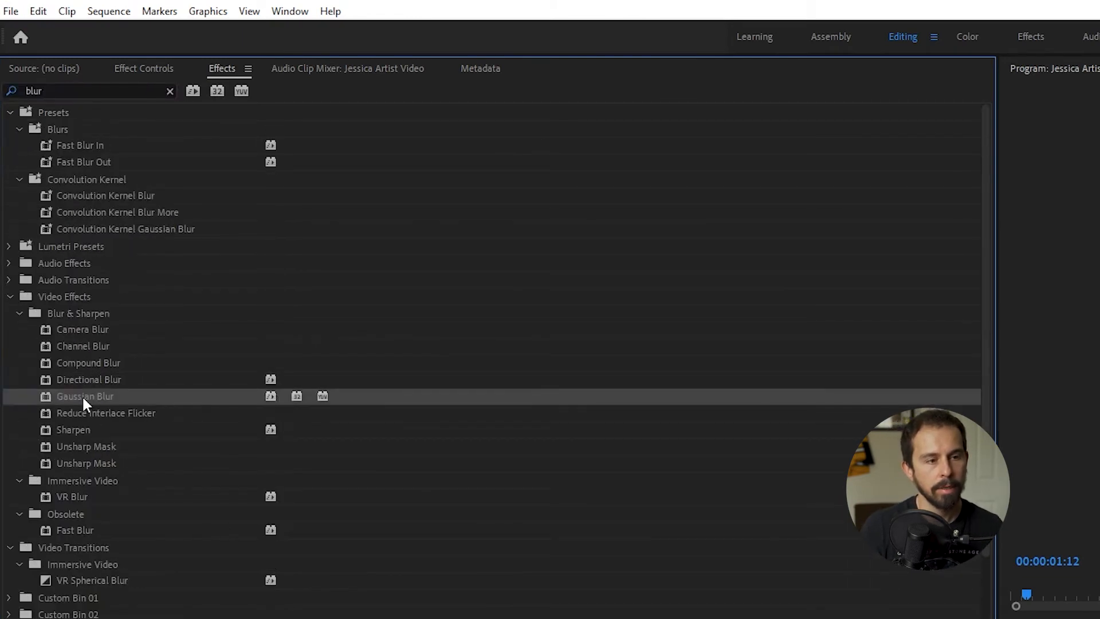
drag(84, 397, 672, 457)
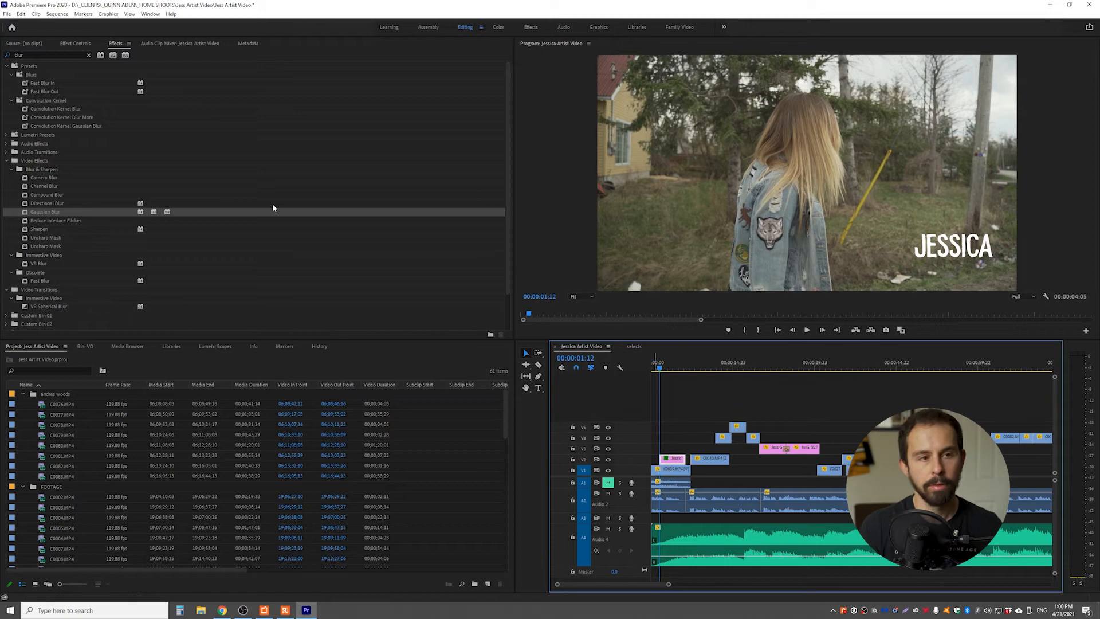
Keyframe the title's Gaussian Blur blurriness at 0 at 00:00:03:05 and with a heavier blur at the clip's start
click(75, 44)
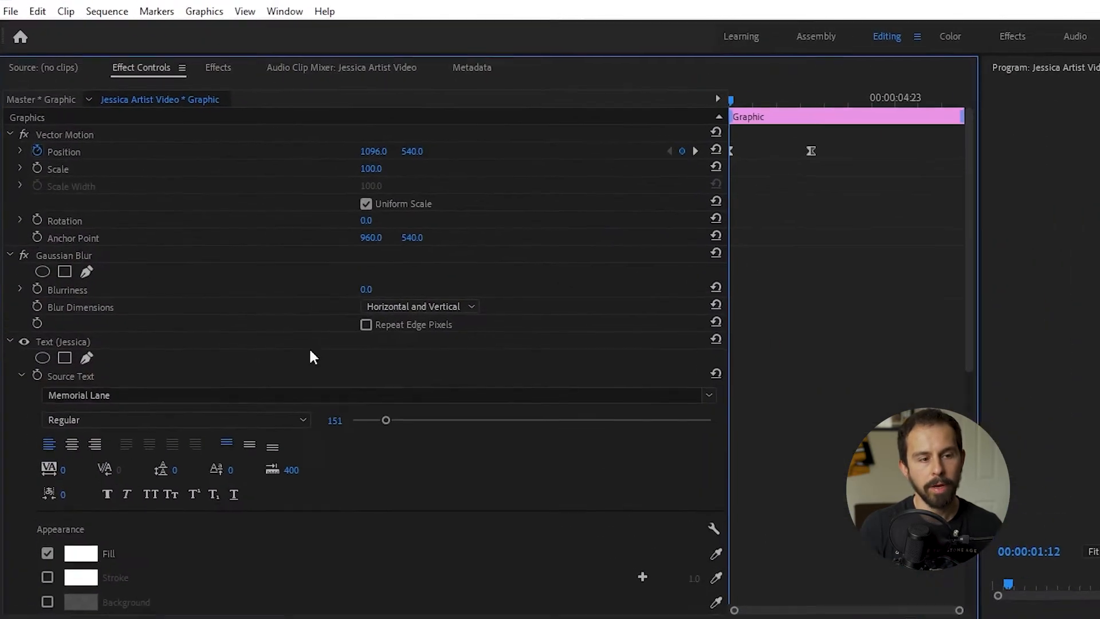
click(61, 262)
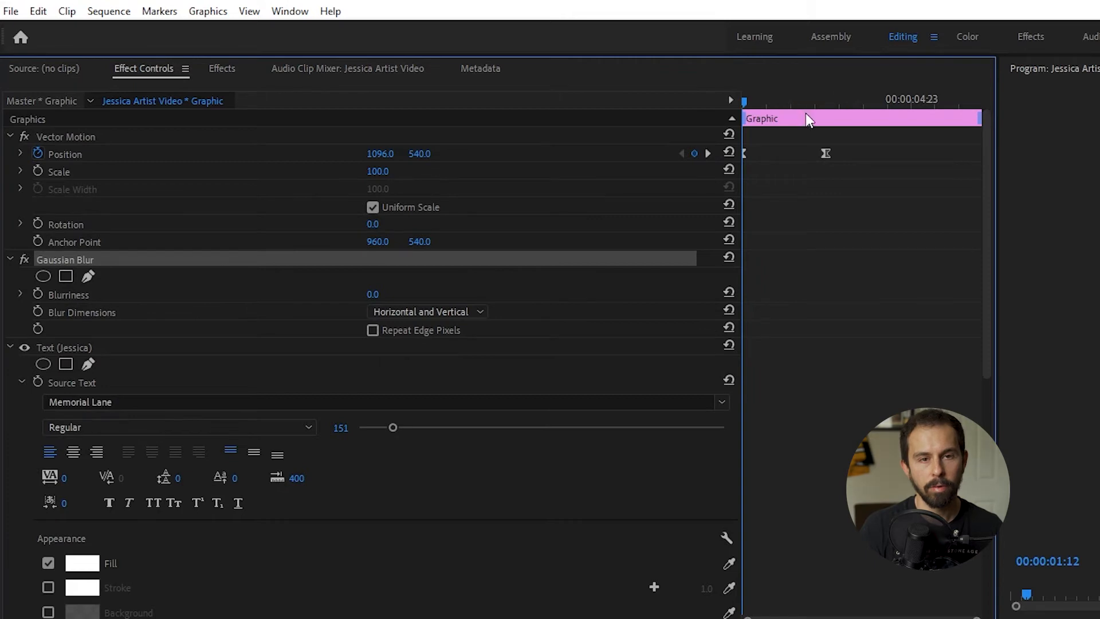
click(707, 153)
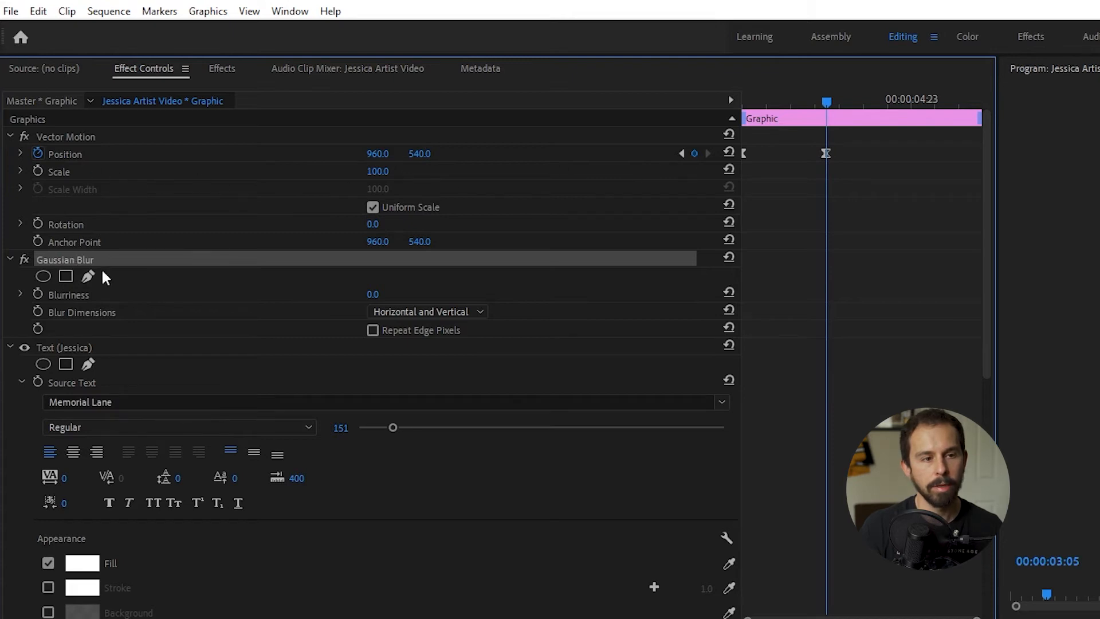
click(37, 294)
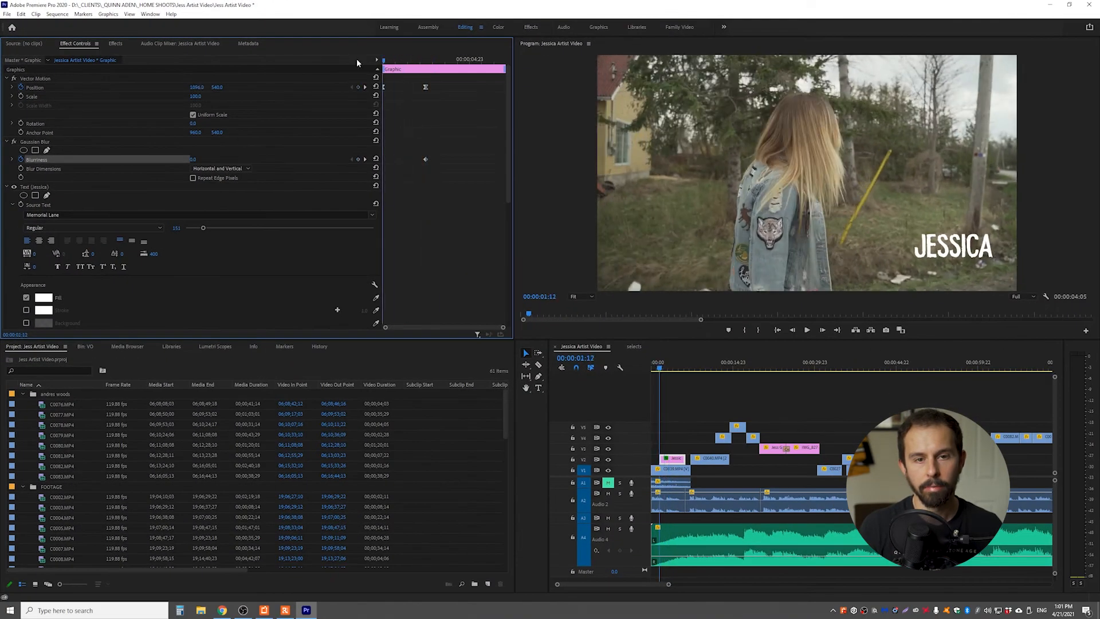
drag(193, 160, 211, 160)
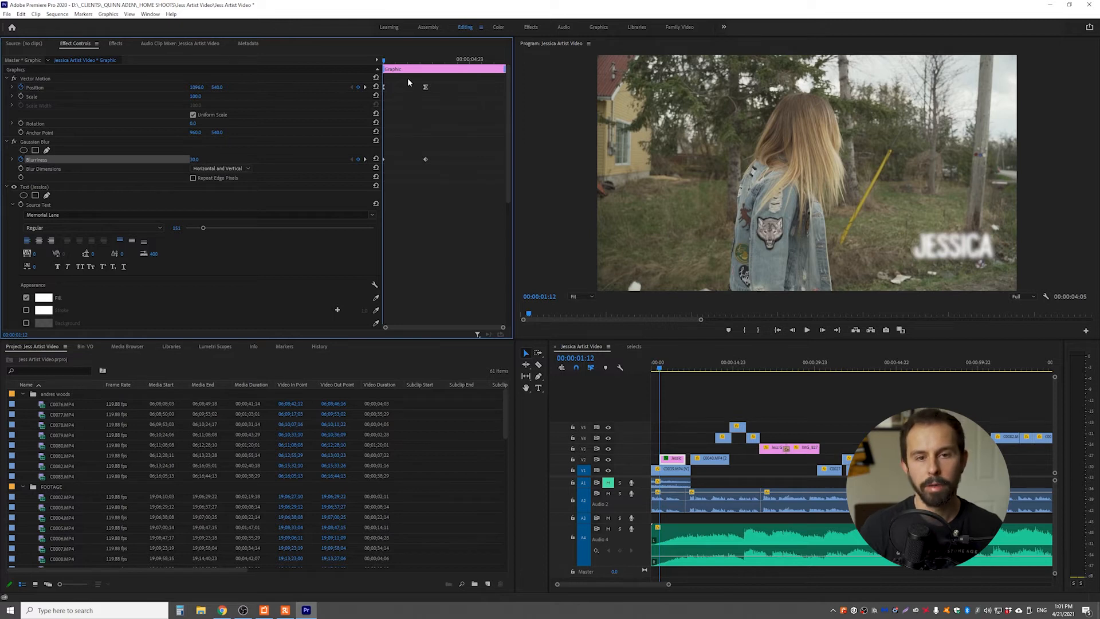
Apply Ease In interpolation to the second blurriness keyframe and preview the title coming into focus
right_click(426, 163)
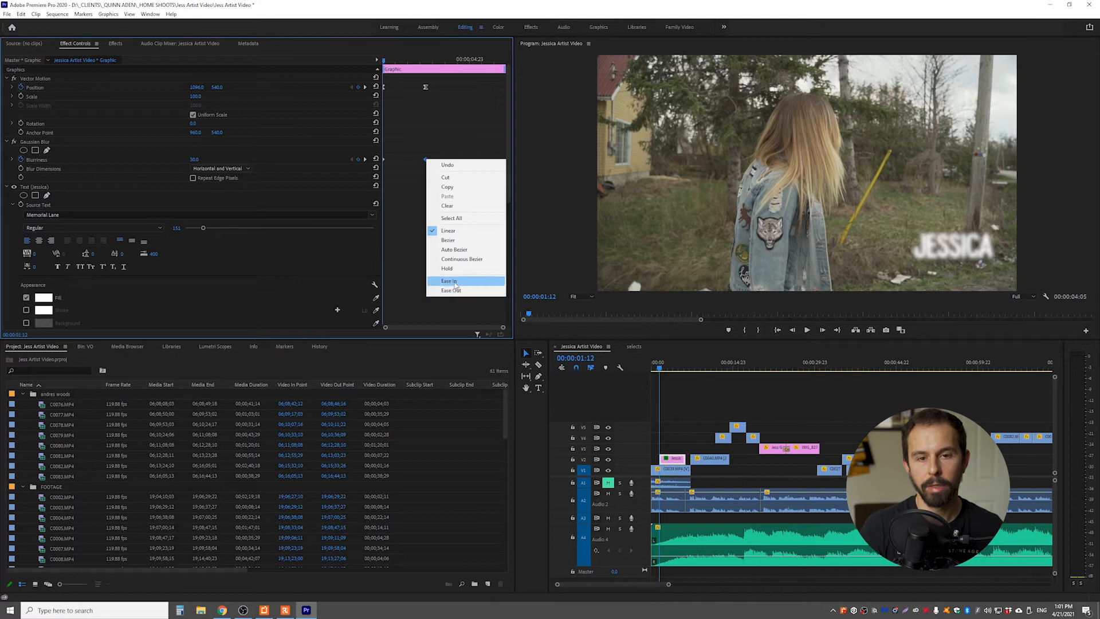
click(433, 181)
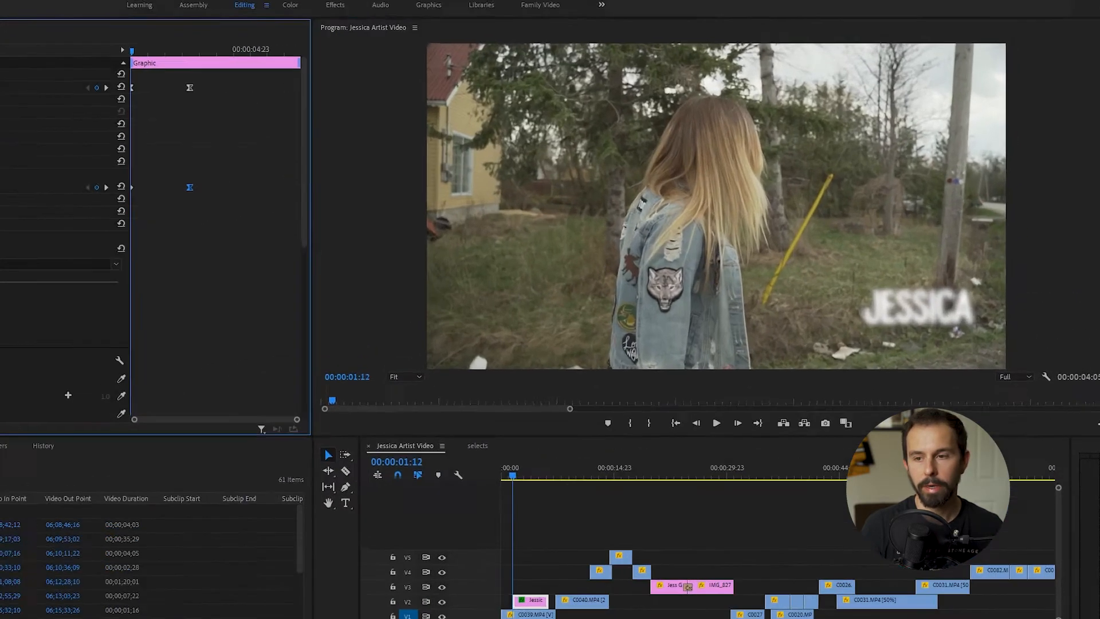
key(space)
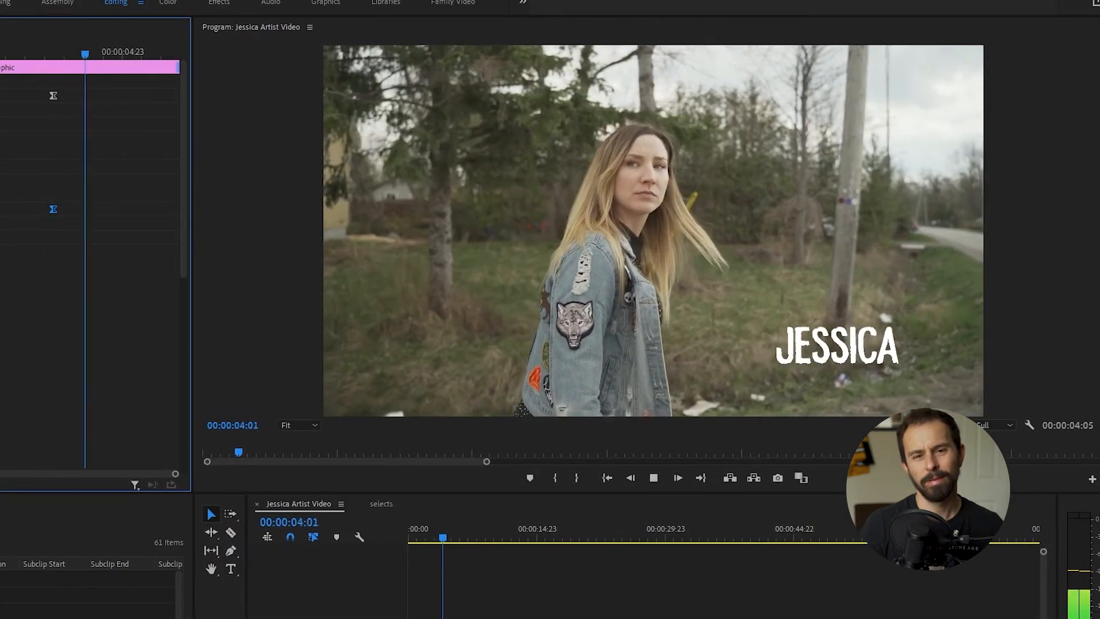
key(space)
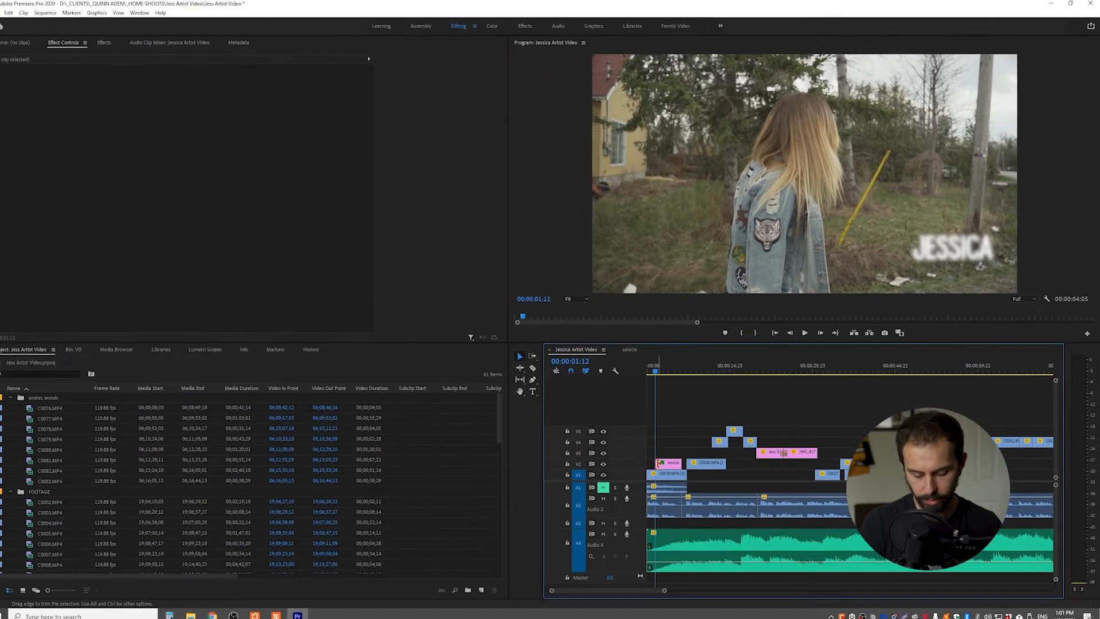
Add a Cross Dissolve to the start of the title clip and shorten the transition
click(672, 459)
click(658, 459)
drag(657, 459, 661, 459)
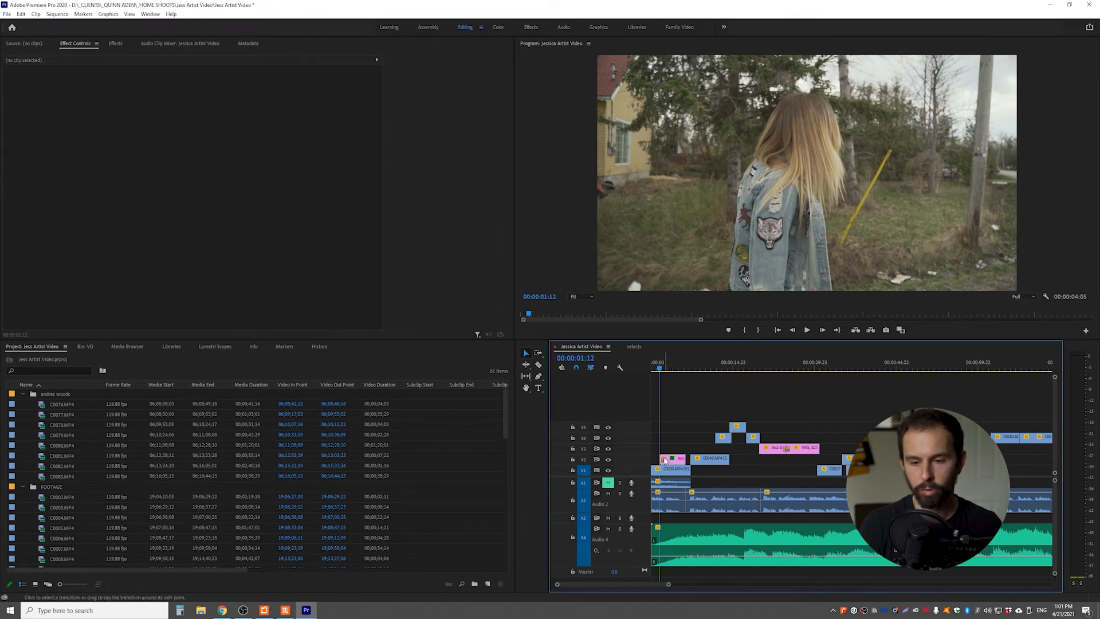
key(equal)
key(equal)
key(equal)
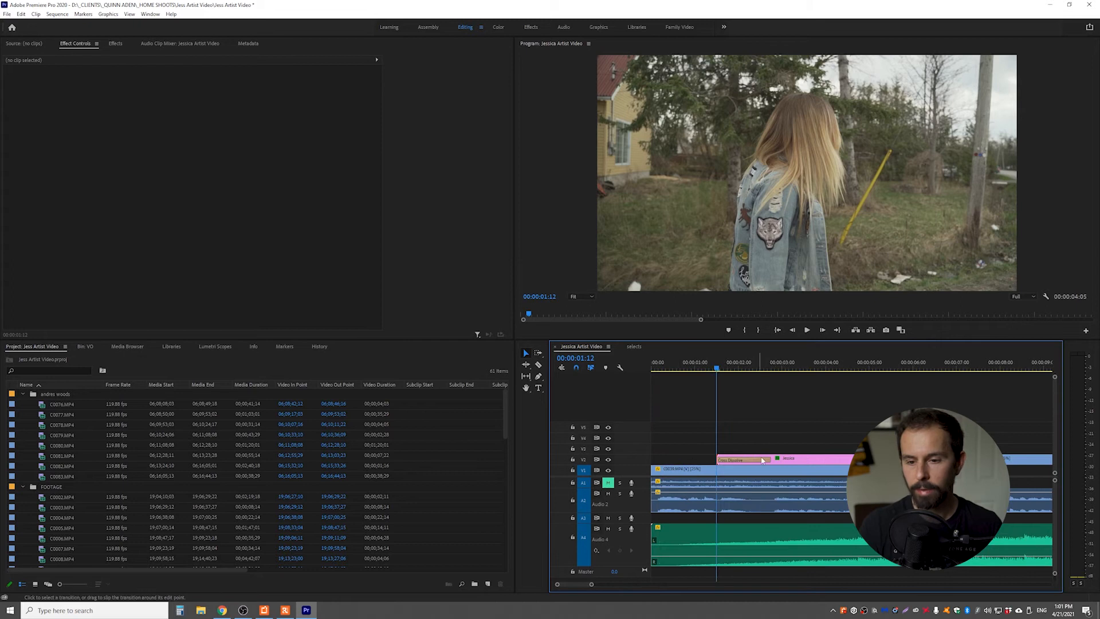
drag(767, 460, 747, 458)
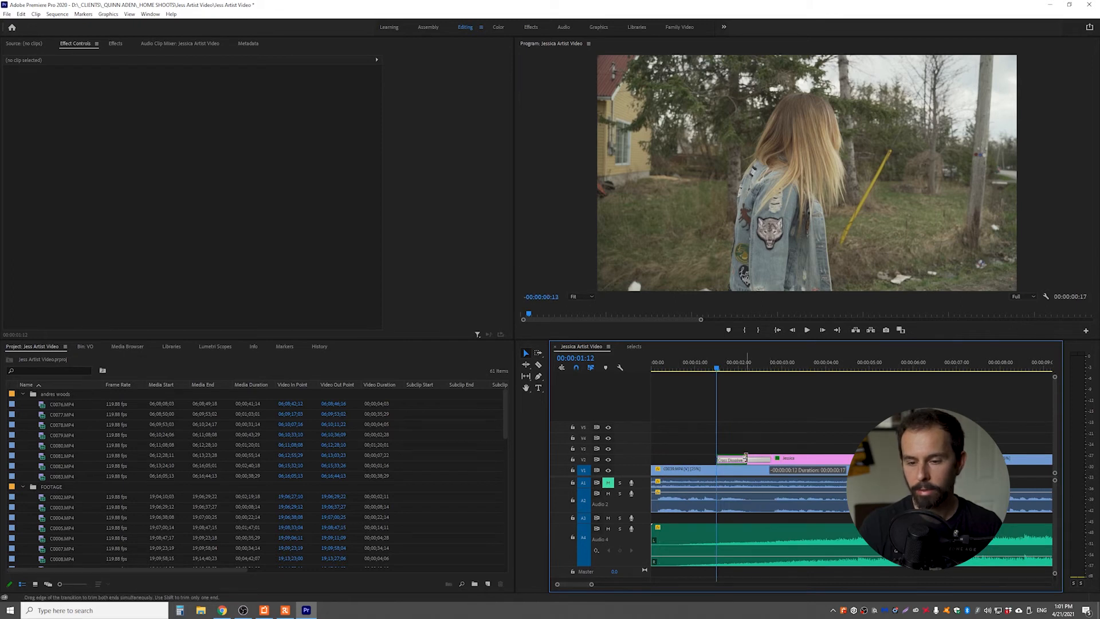
Add a Cross Dissolve to the end of the title clip, shorten it to 18 frames, and preview the fades
click(926, 459)
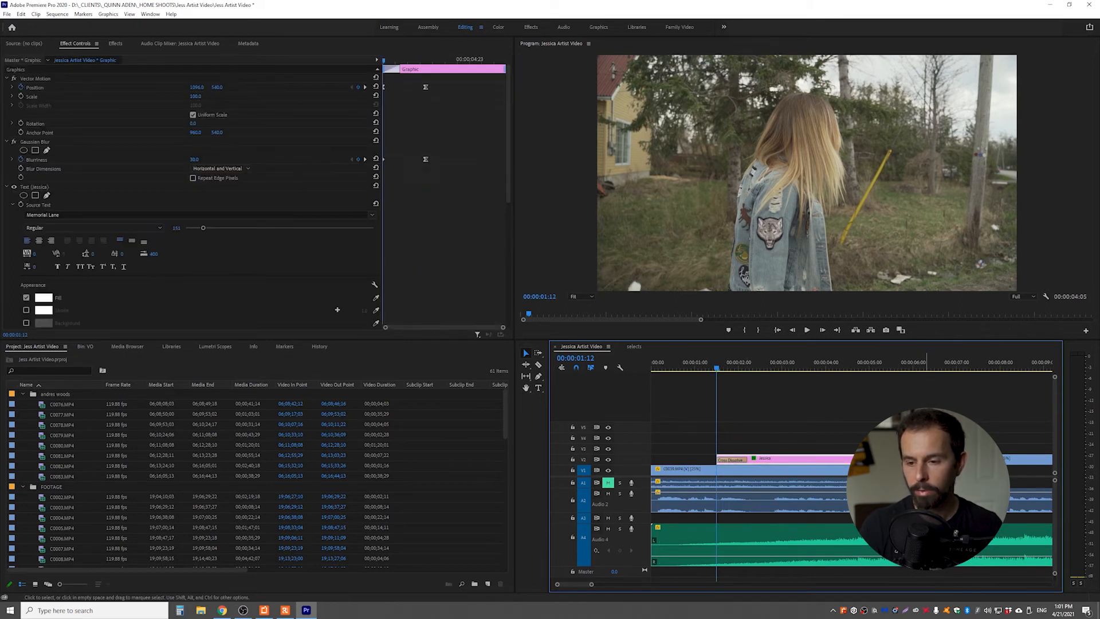
click(861, 441)
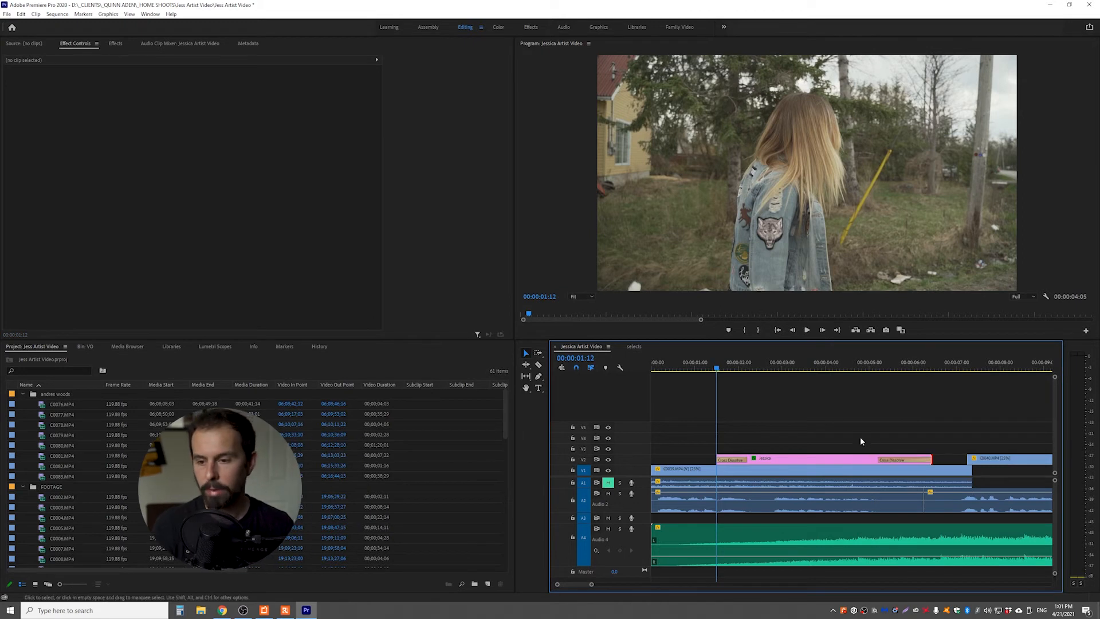
drag(878, 459, 899, 459)
click(708, 369)
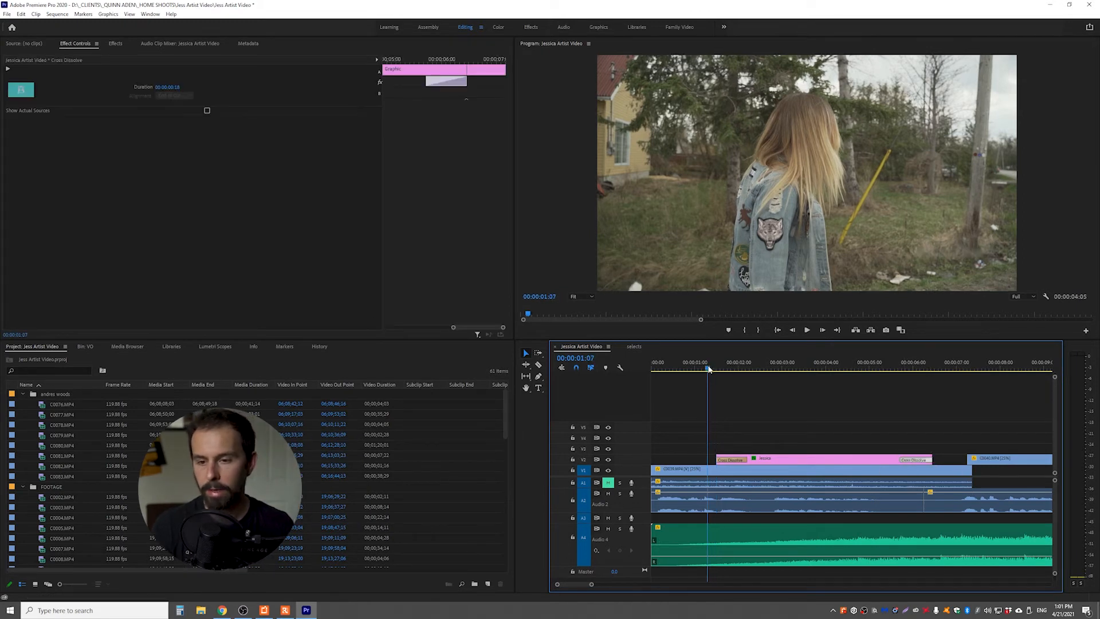
key(space)
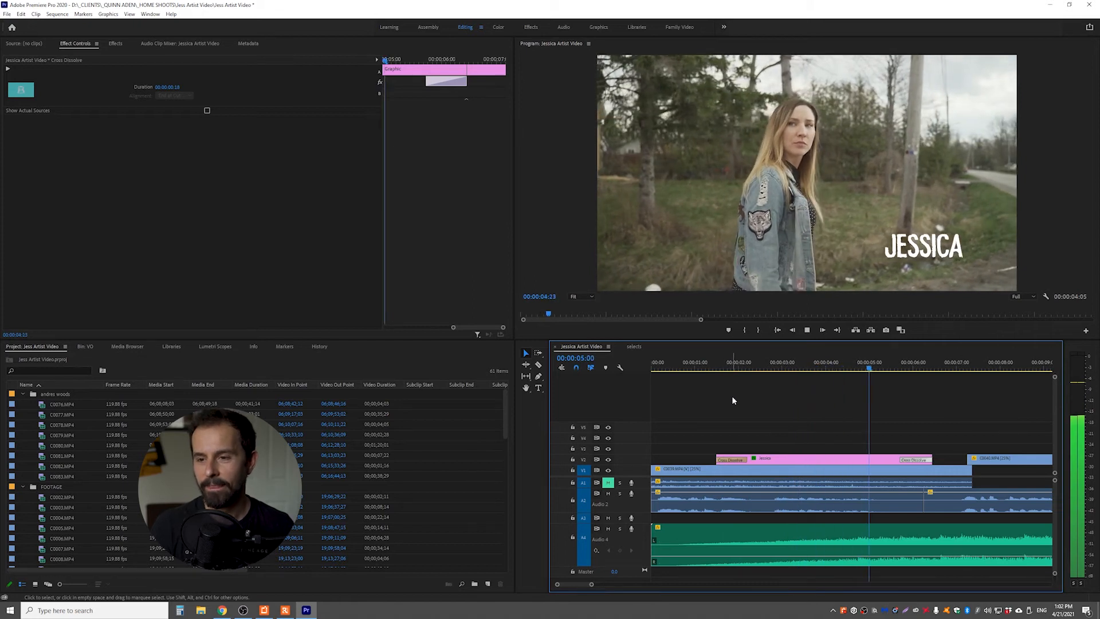
key(space)
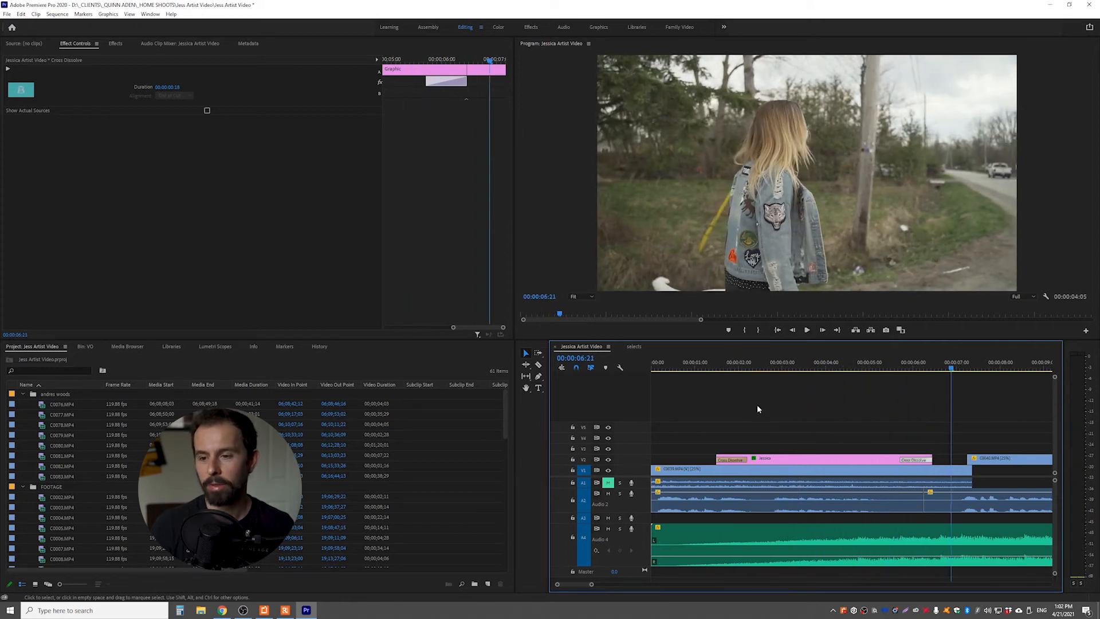
Copy the title's starting blurriness keyframe to the beginning of the closing dissolve and preview the blur-out
key(ctrl+z)
drag(908, 368, 896, 367)
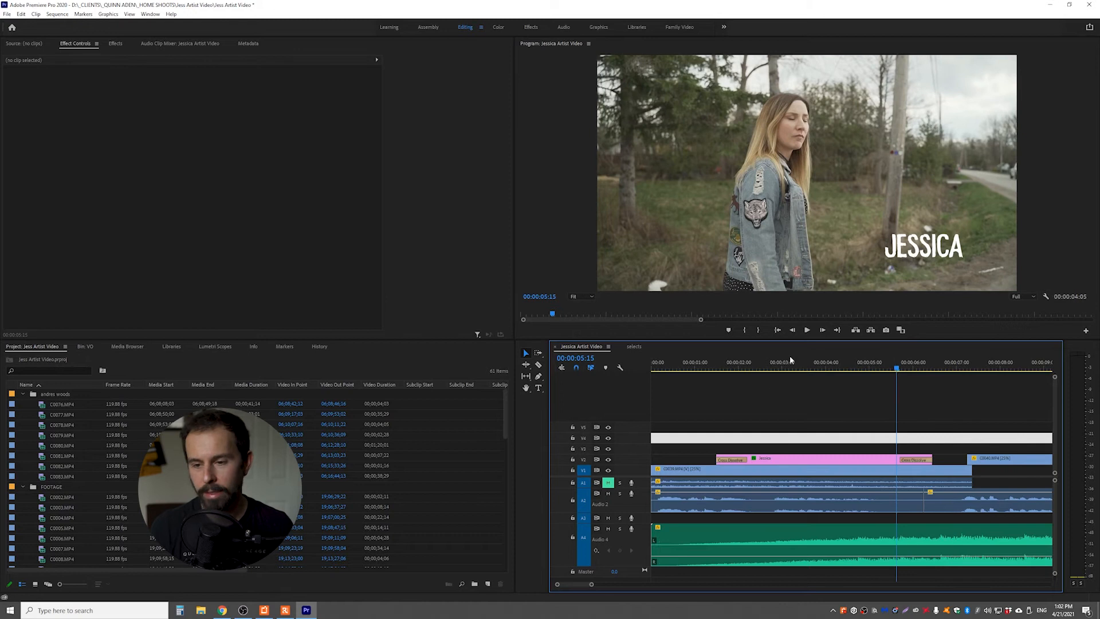
click(768, 455)
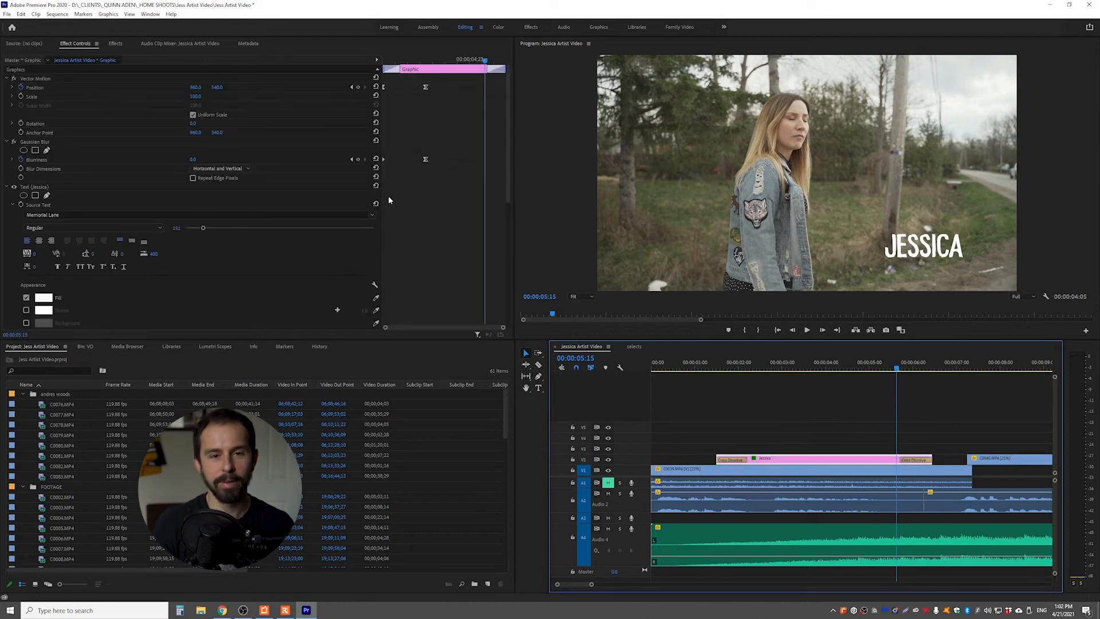
click(423, 59)
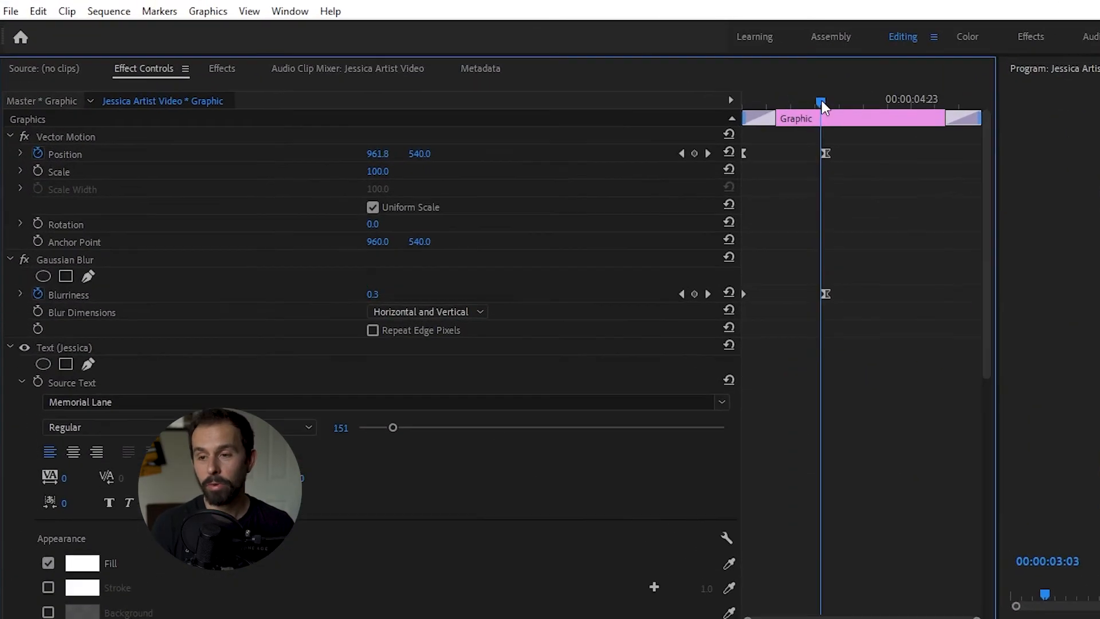
drag(821, 101, 875, 111)
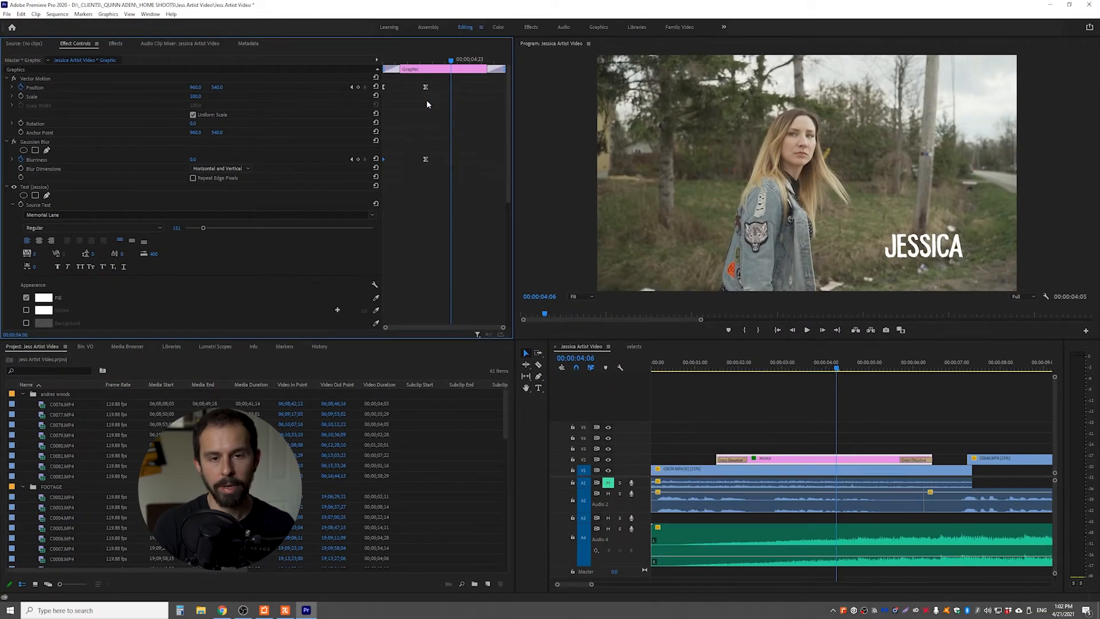
drag(451, 59, 420, 84)
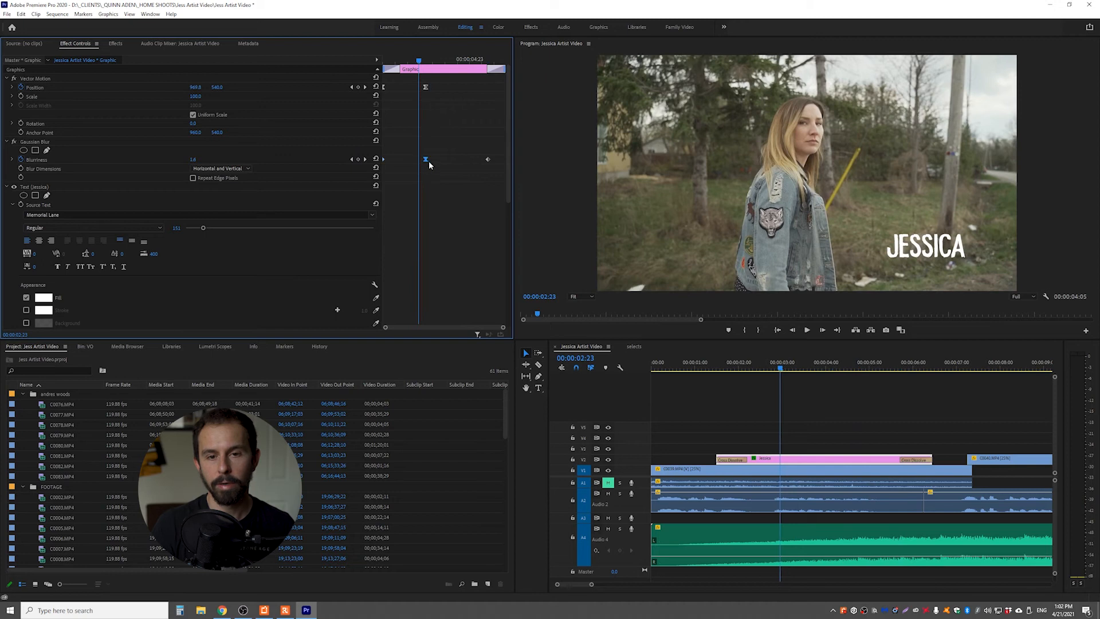
key(space)
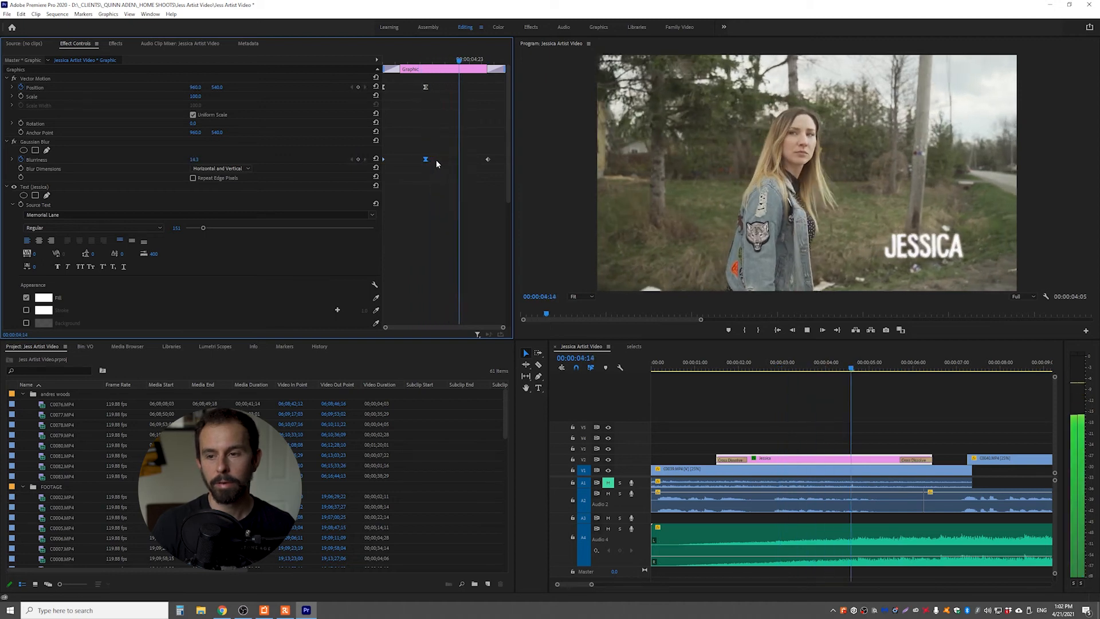
key(space)
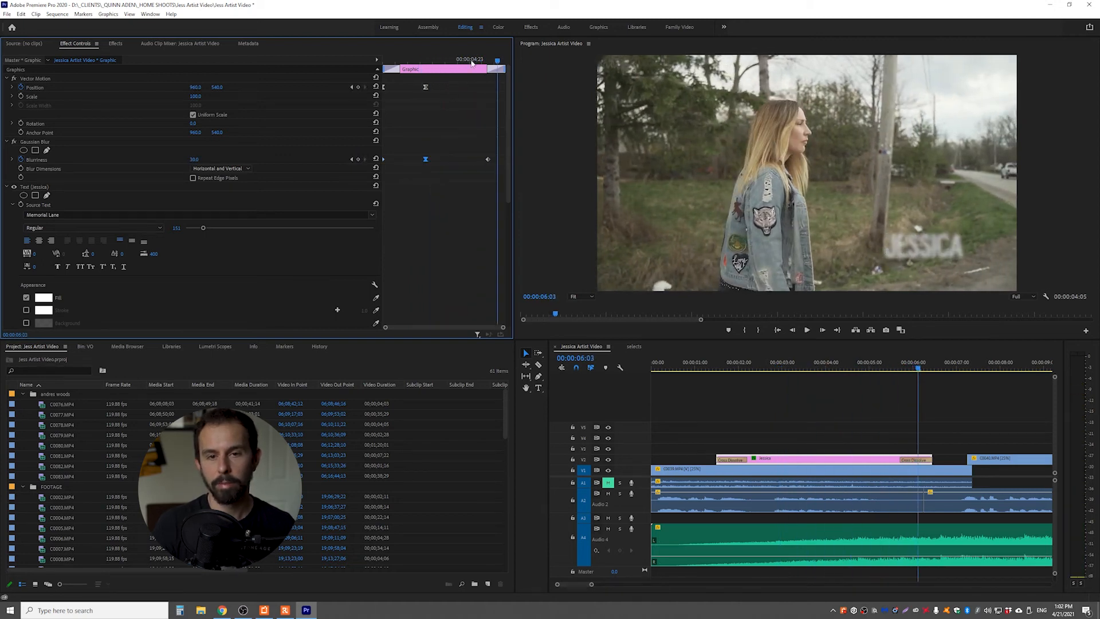
Add a blurriness keyframe of 0 at 00:00:04:15 to keep the title sharp until the blur-out, and play it back
mouse_move(447, 60)
mouse_down()
mouse_move(425, 63)
mouse_move(462, 62)
mouse_up()
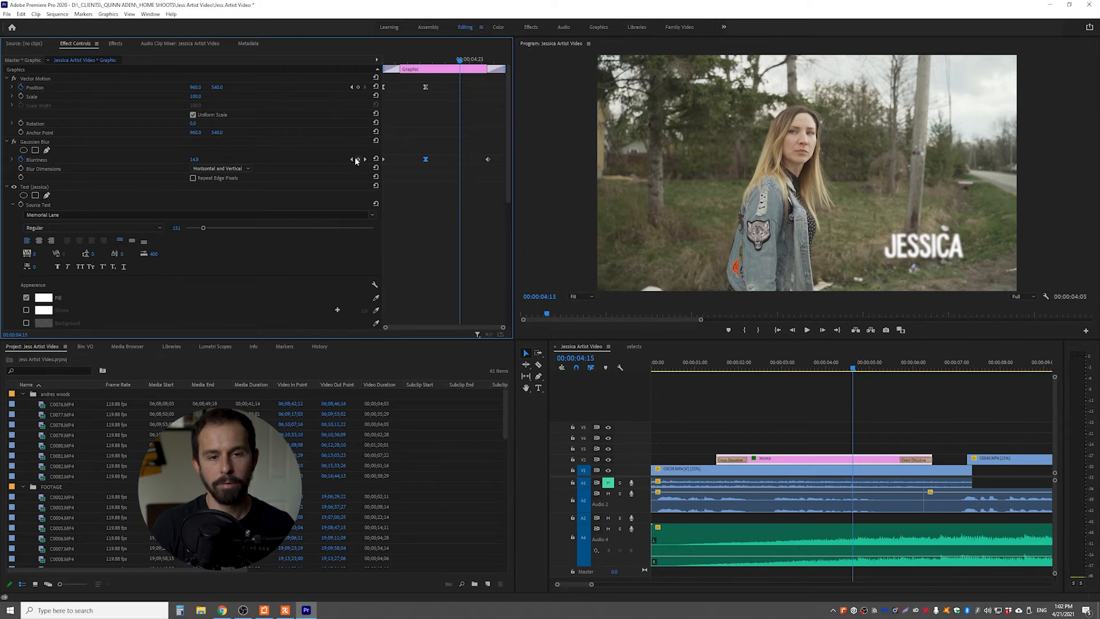
click(357, 159)
text(0)
key(Return)
drag(459, 59, 392, 74)
key(space)
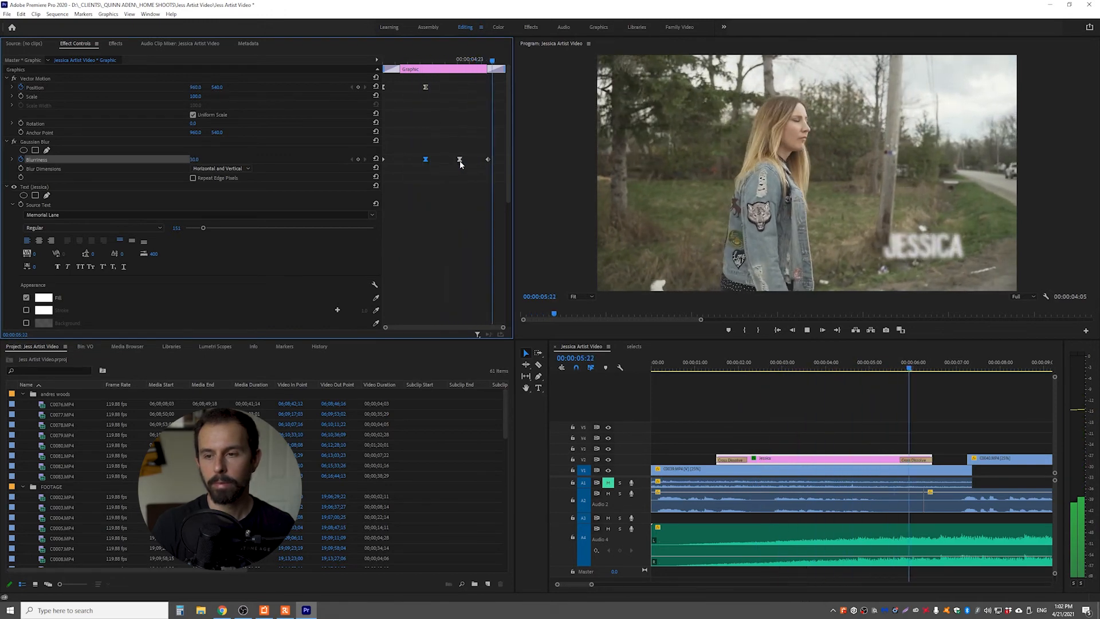
key(space)
Copy the title's starting position keyframe to 00:00:05:18, the beginning of the closing dissolve
drag(466, 58, 411, 76)
click(384, 87)
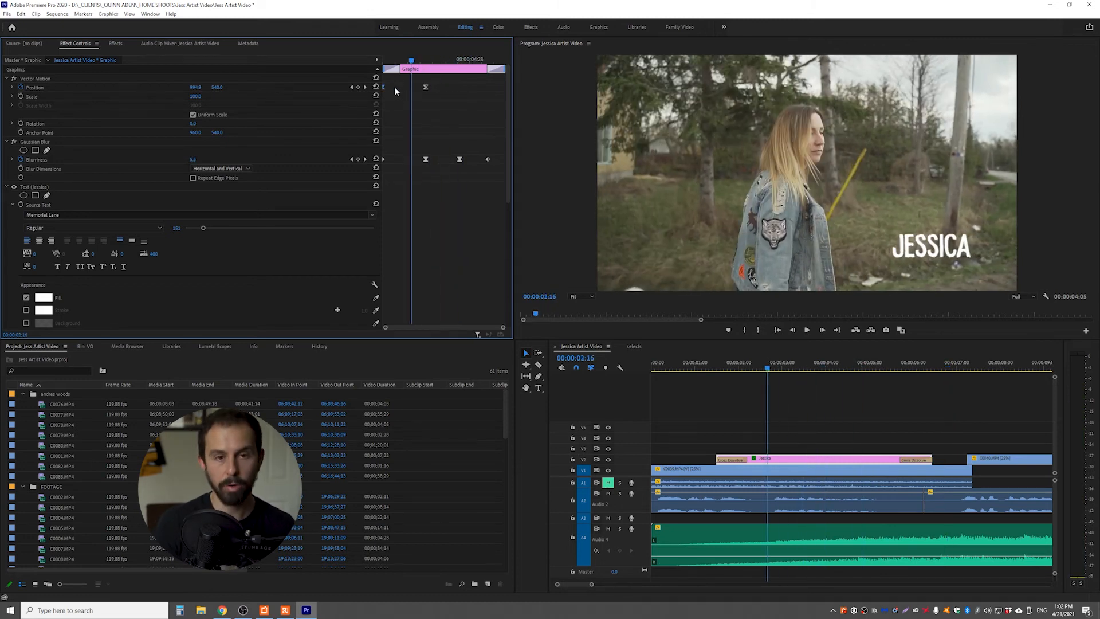
drag(469, 60, 487, 63)
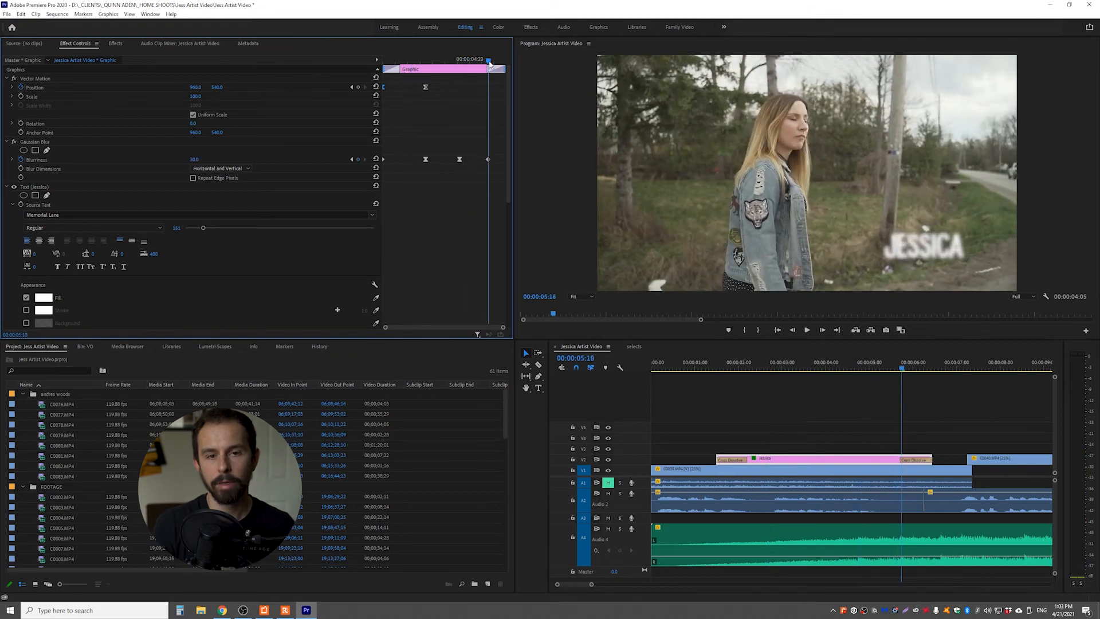
key(ctrl+v)
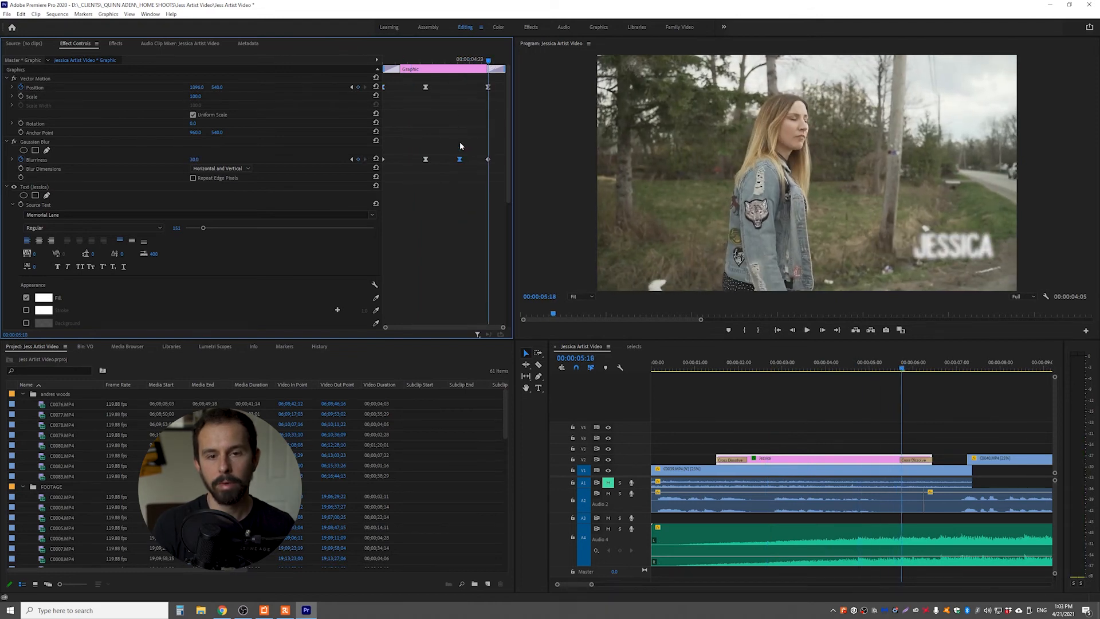
Copy the title's second position keyframe to 00:00:04:15 to hold it at 960, 540 until the exit move, and check the hold
drag(454, 57, 462, 63)
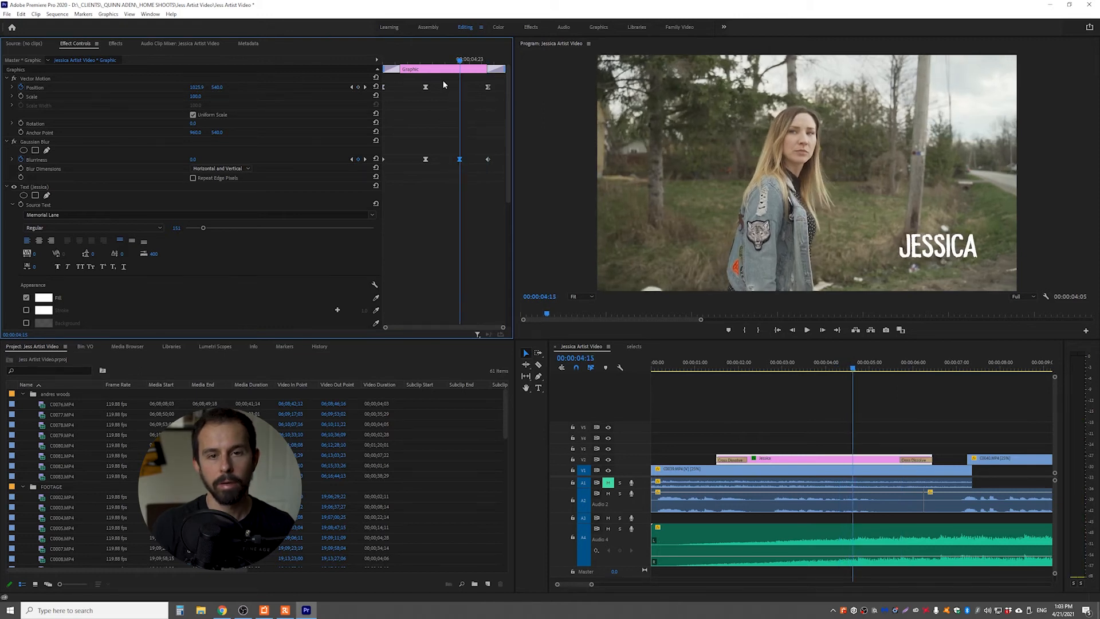
click(358, 87)
drag(459, 60, 426, 88)
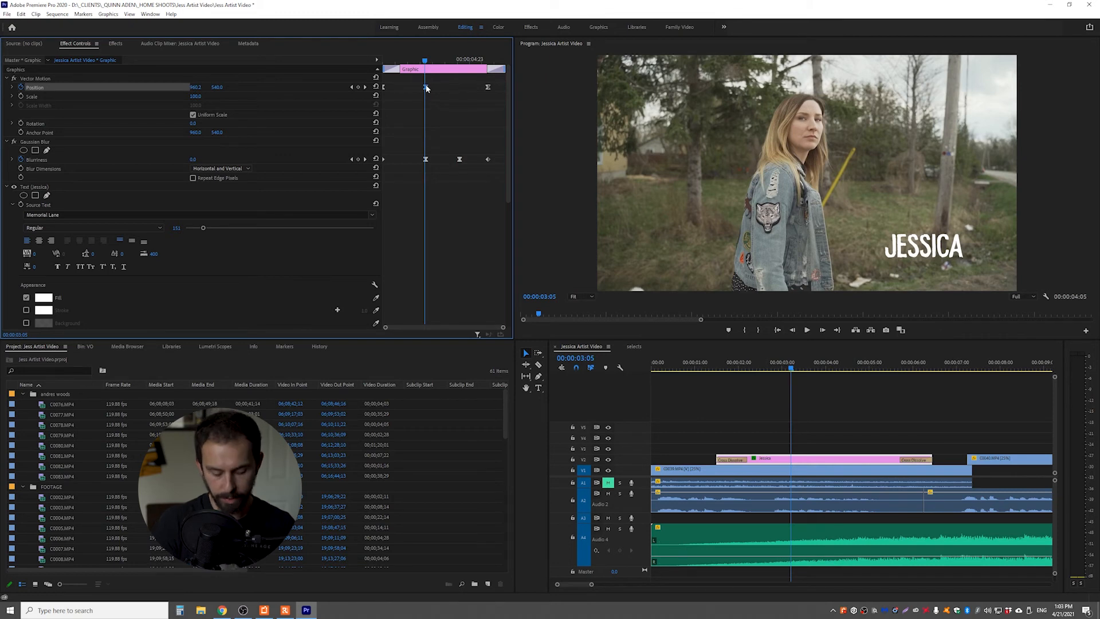
drag(427, 88, 459, 86)
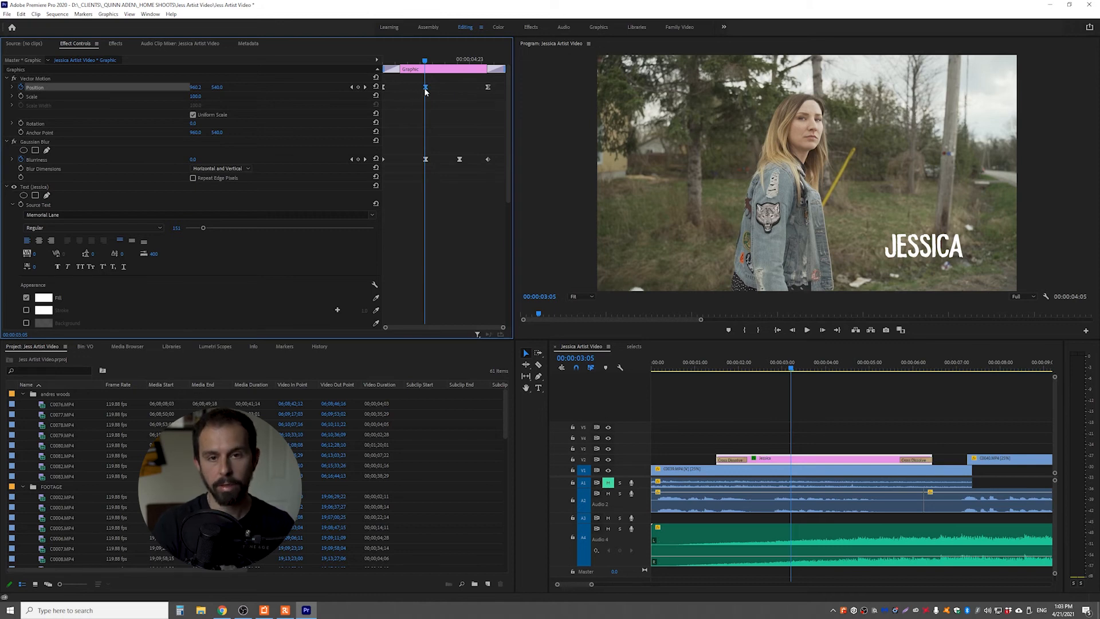
click(460, 60)
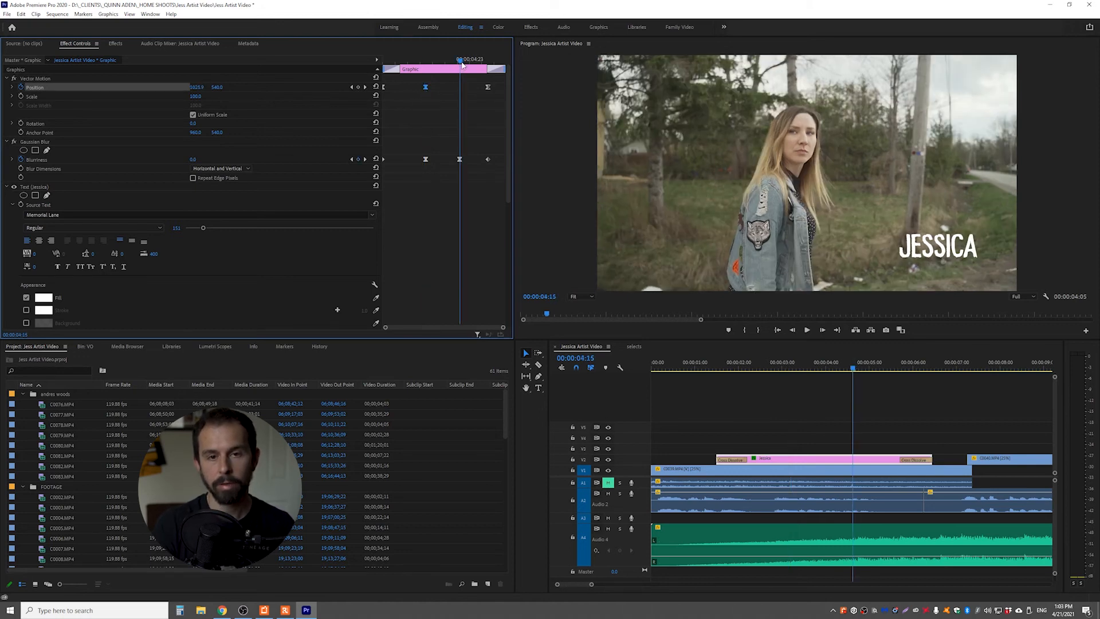
key(ctrl+v)
mouse_move(444, 63)
mouse_down()
mouse_move(425, 85)
mouse_move(425, 68)
mouse_up()
click(364, 88)
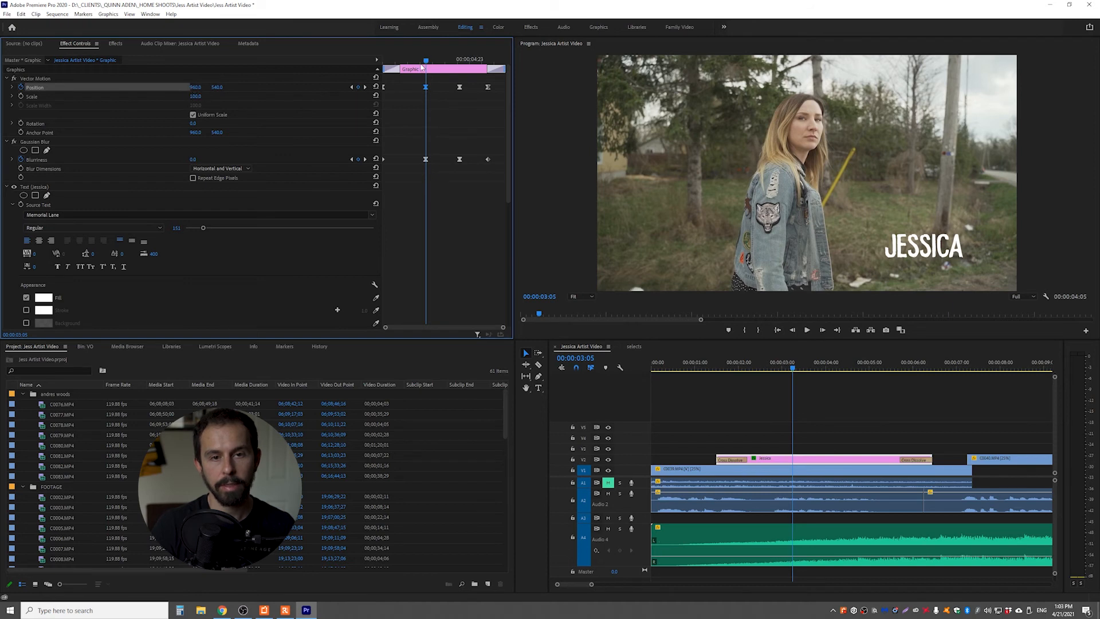
Move the last position and blurriness keyframes to the end of the title clip and play back the animation
drag(428, 63, 476, 59)
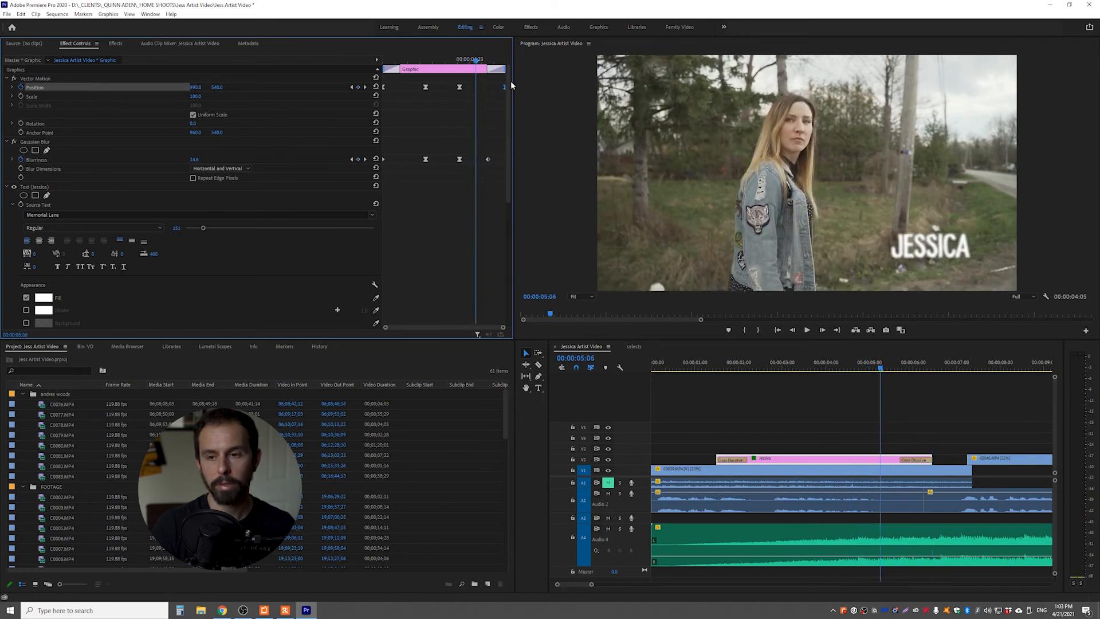
click(488, 159)
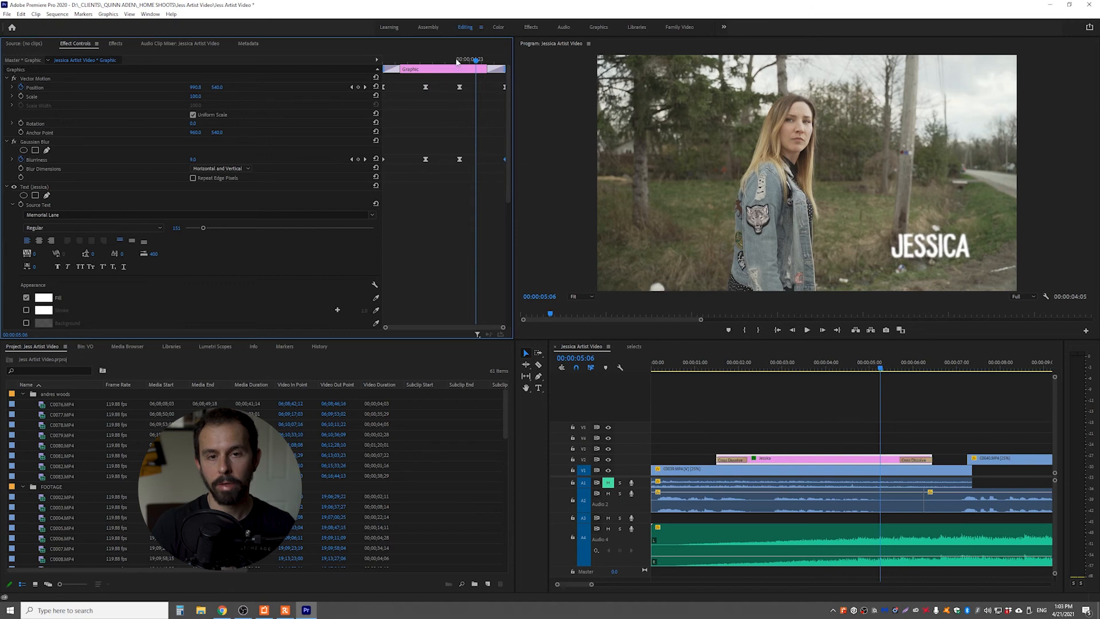
drag(457, 62, 276, 60)
key(space)
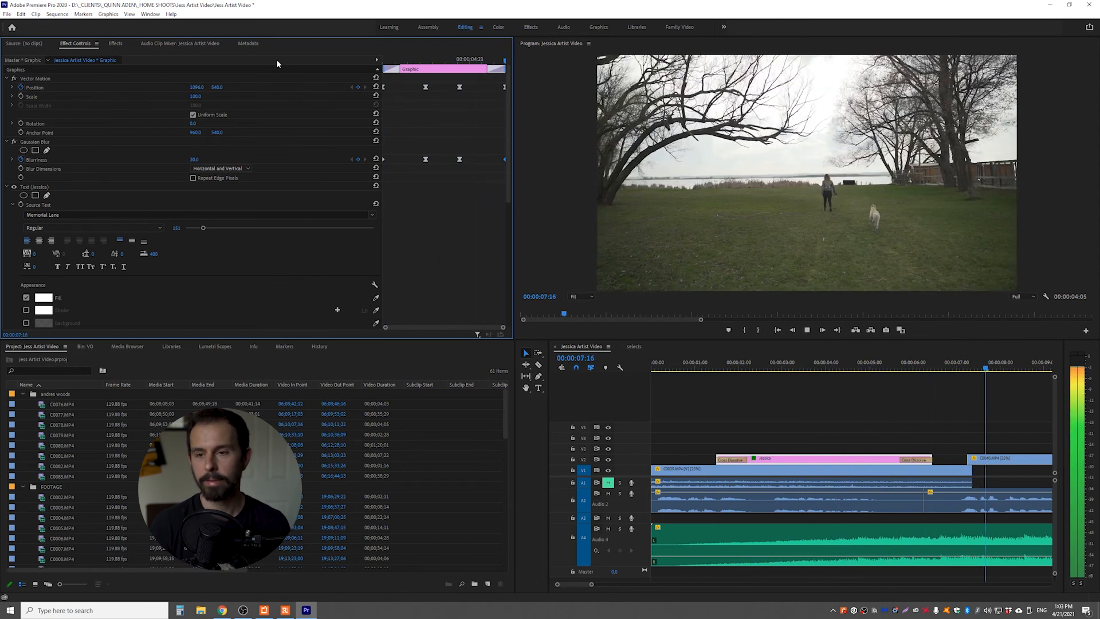
key(space)
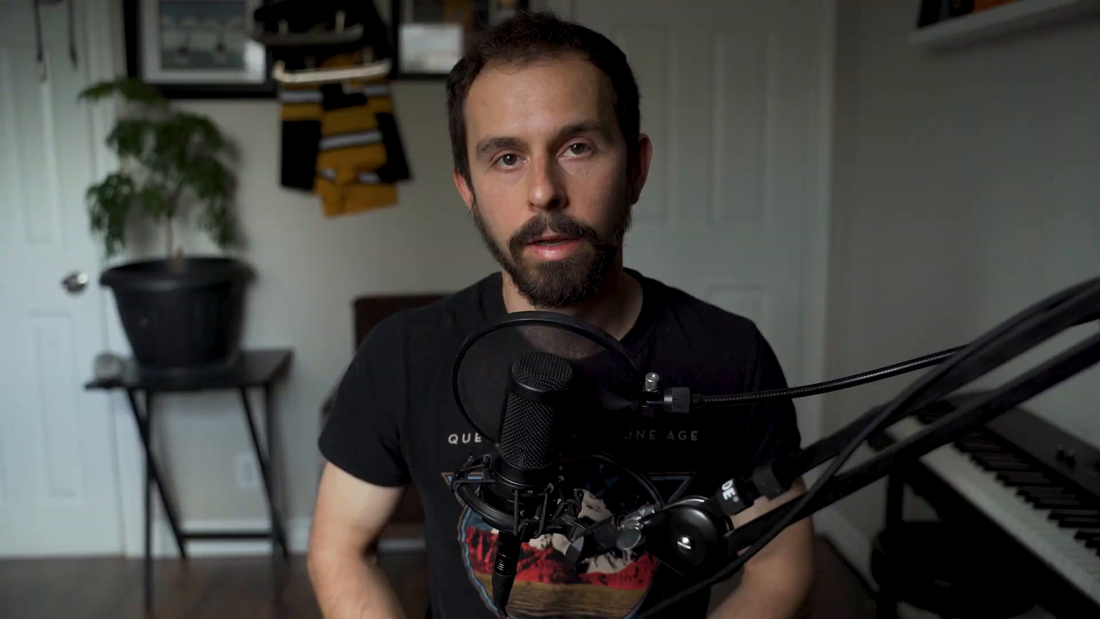